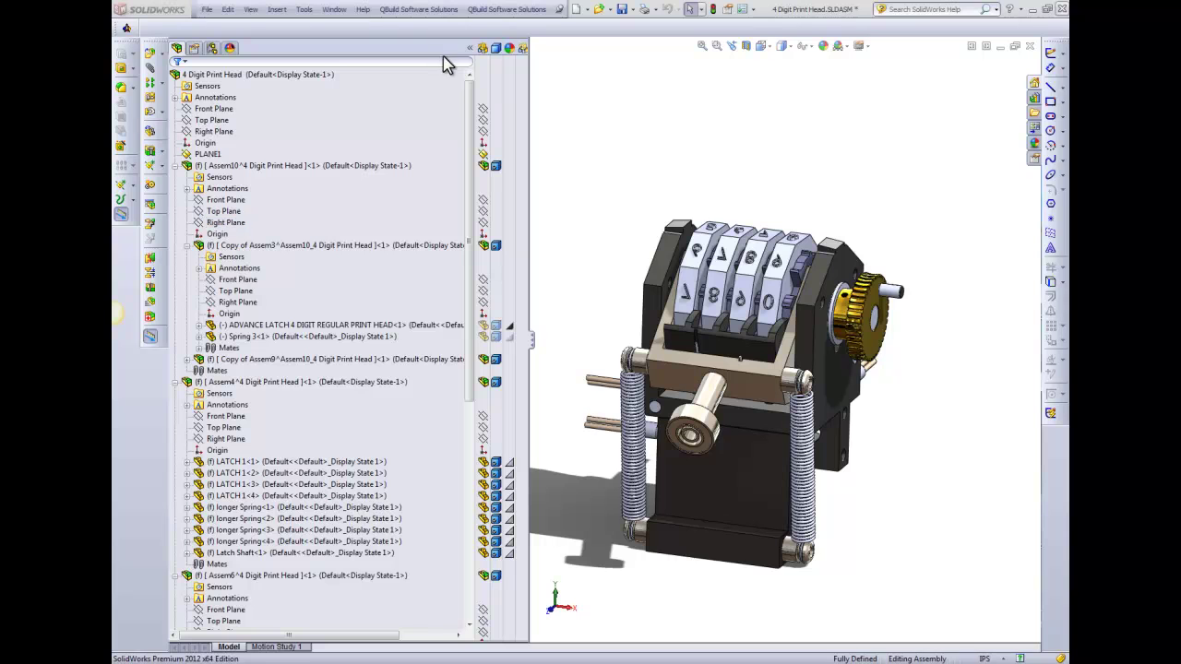
Step: Run CADLink for the 4 Digit Print Head assembly and maximize the CADLink window
{"action": "left_click", "coordinate": [419, 9]}
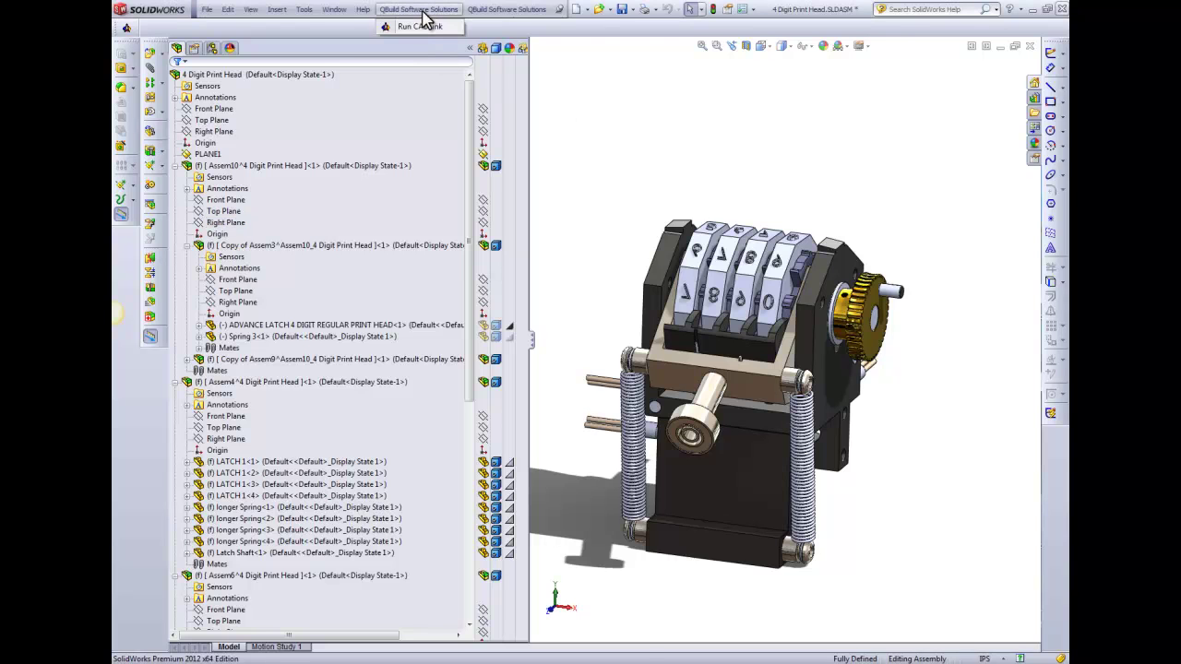
{"action": "left_click", "coordinate": [414, 11]}
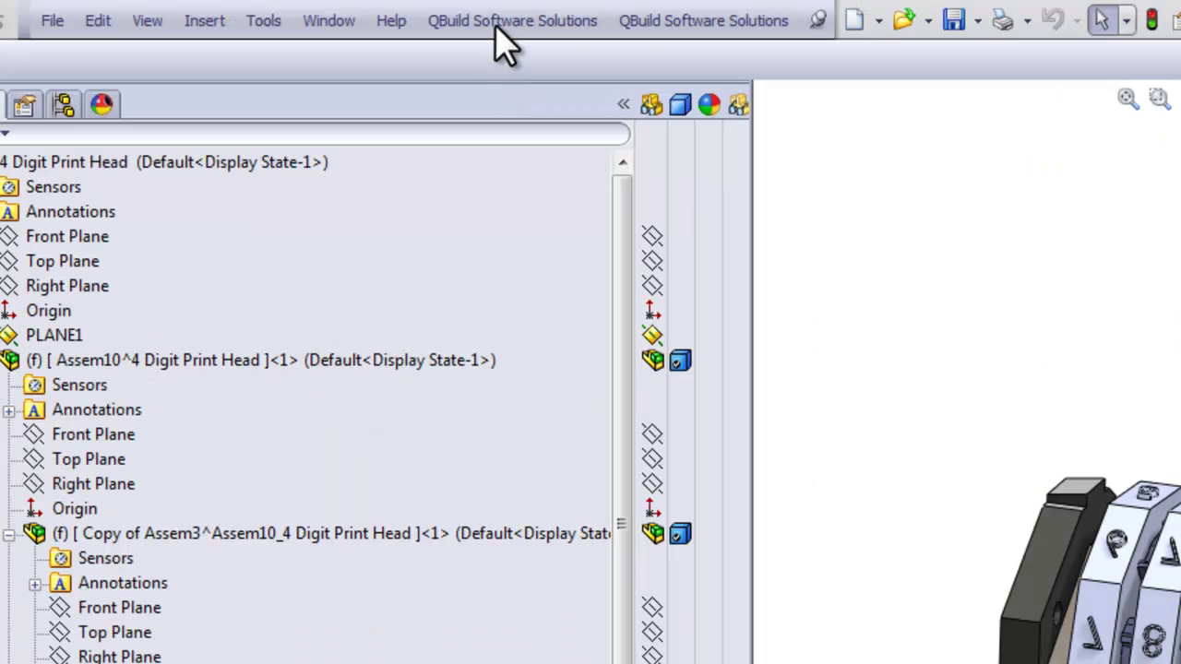
{"action": "left_click", "coordinate": [495, 23]}
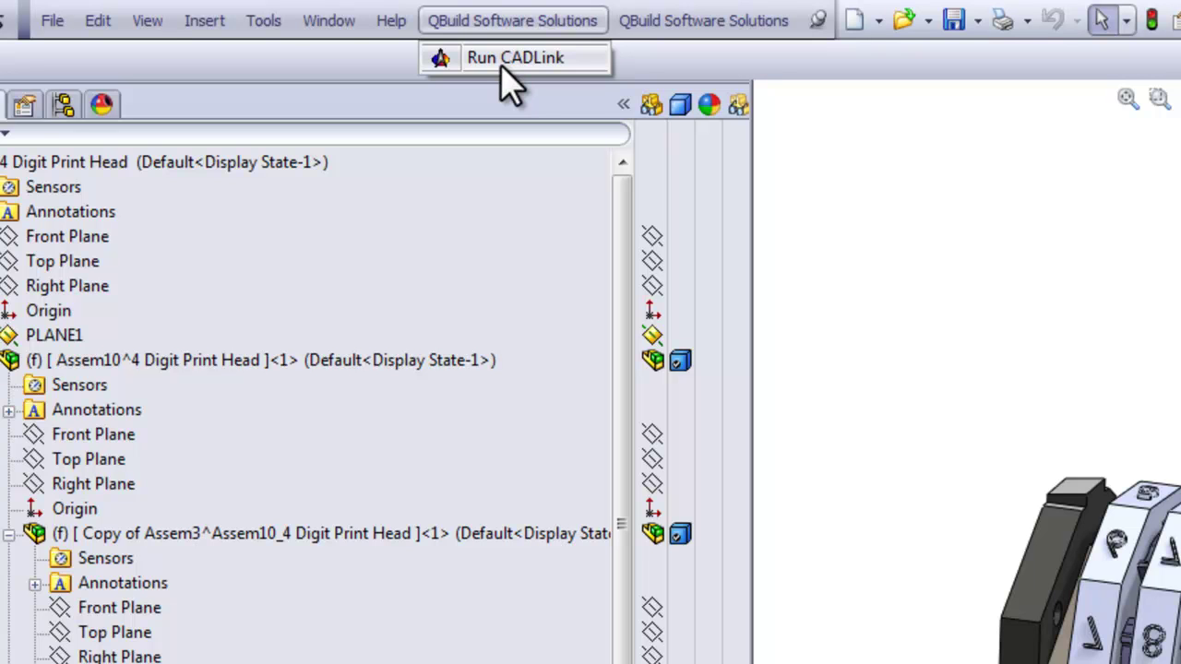
{"action": "left_click", "coordinate": [551, 59]}
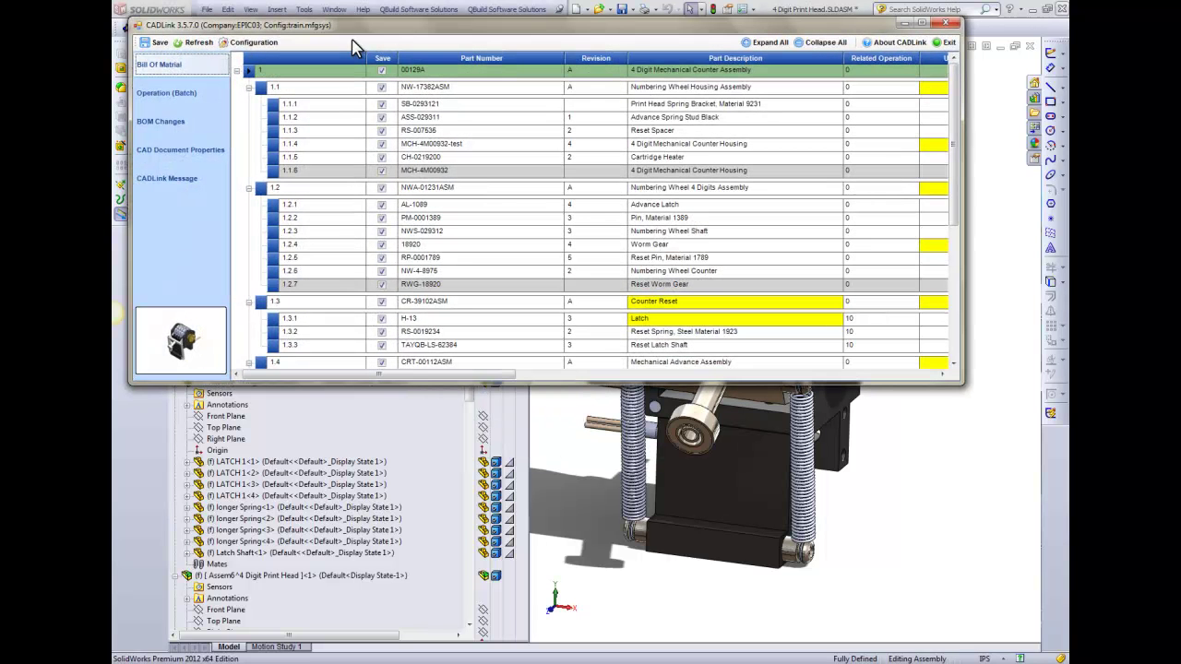
{"action": "left_click_drag", "start_coordinate": [352, 28], "coordinate": [388, 97]}
{"action": "double_click", "coordinate": [387, 95]}
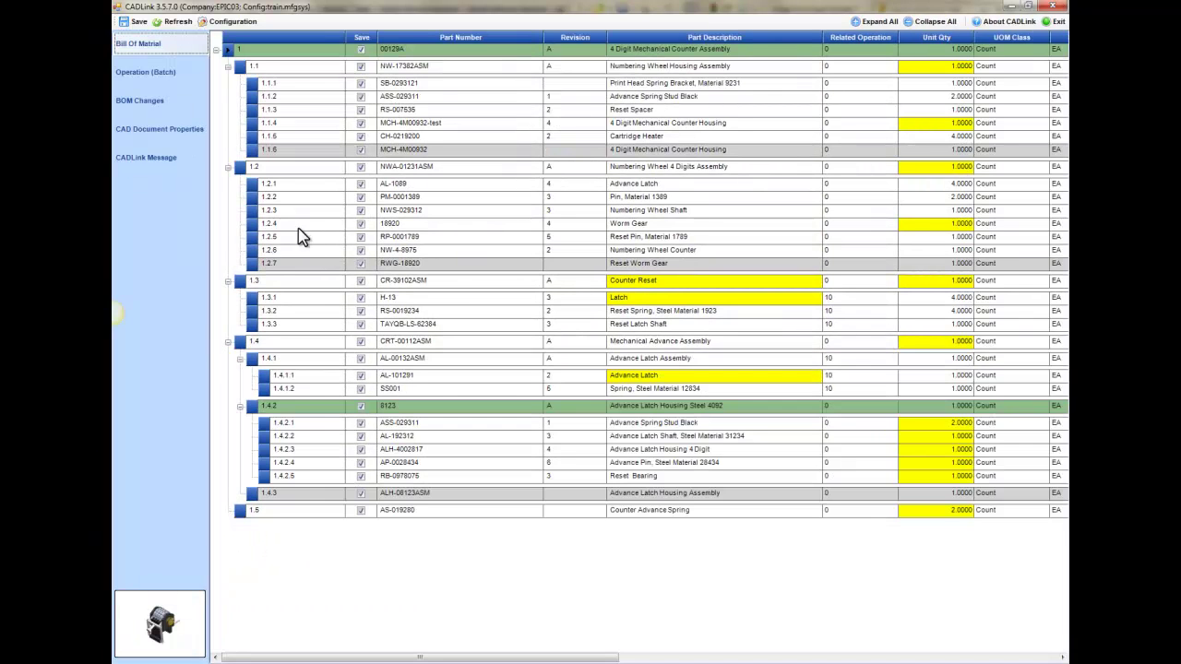
Step: Collapse sub-assembly branches 1.2, 1.3 and 1.4 of the bill of materials, expand them again, and select row 1.1.3
{"action": "left_click", "coordinate": [228, 167]}
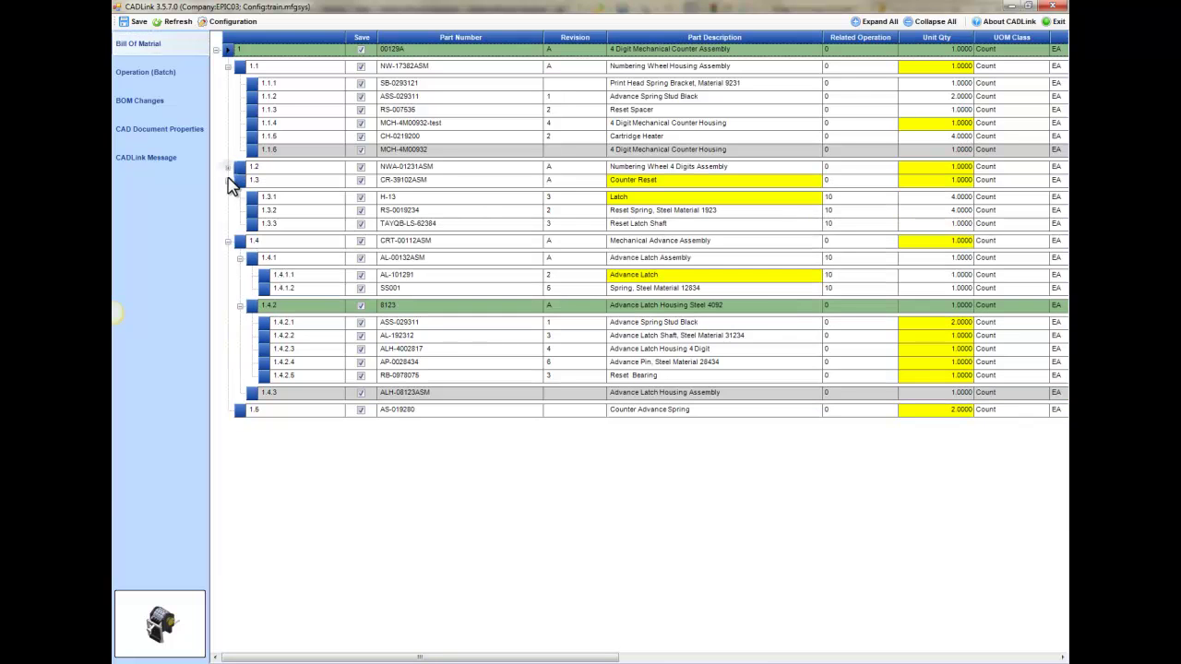
{"action": "left_click", "coordinate": [228, 180]}
{"action": "left_click", "coordinate": [228, 193]}
{"action": "left_click", "coordinate": [228, 195]}
{"action": "left_click", "coordinate": [228, 180]}
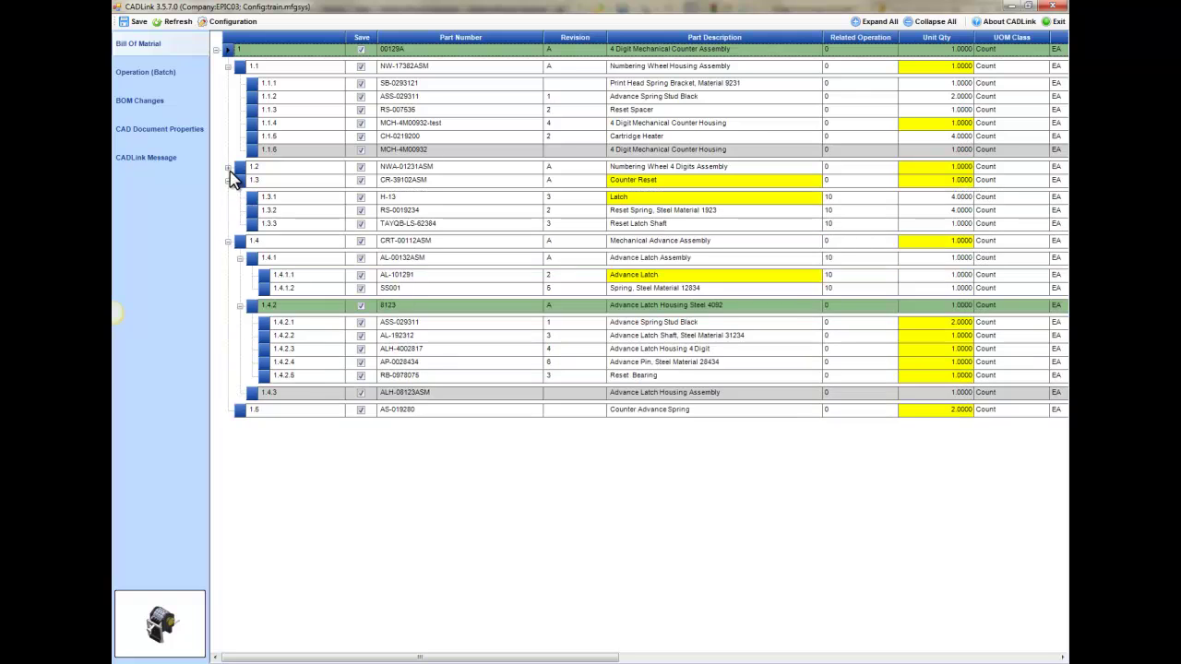
{"action": "left_click", "coordinate": [228, 167]}
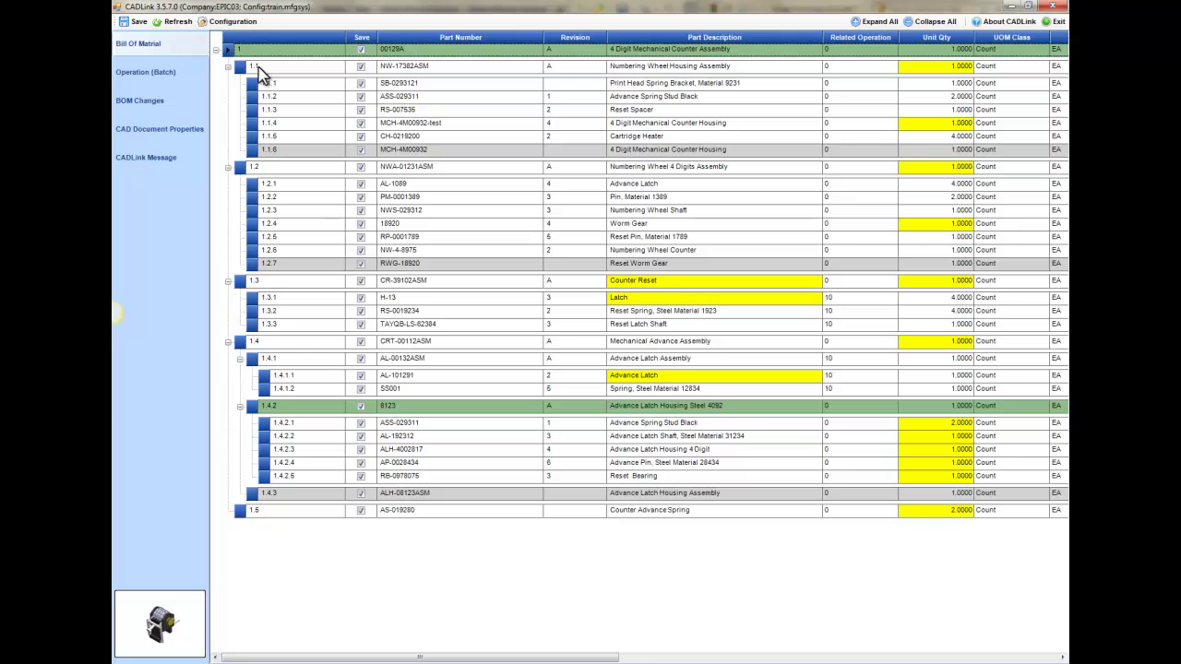
{"action": "left_click_drag", "start_coordinate": [259, 87], "coordinate": [262, 129]}
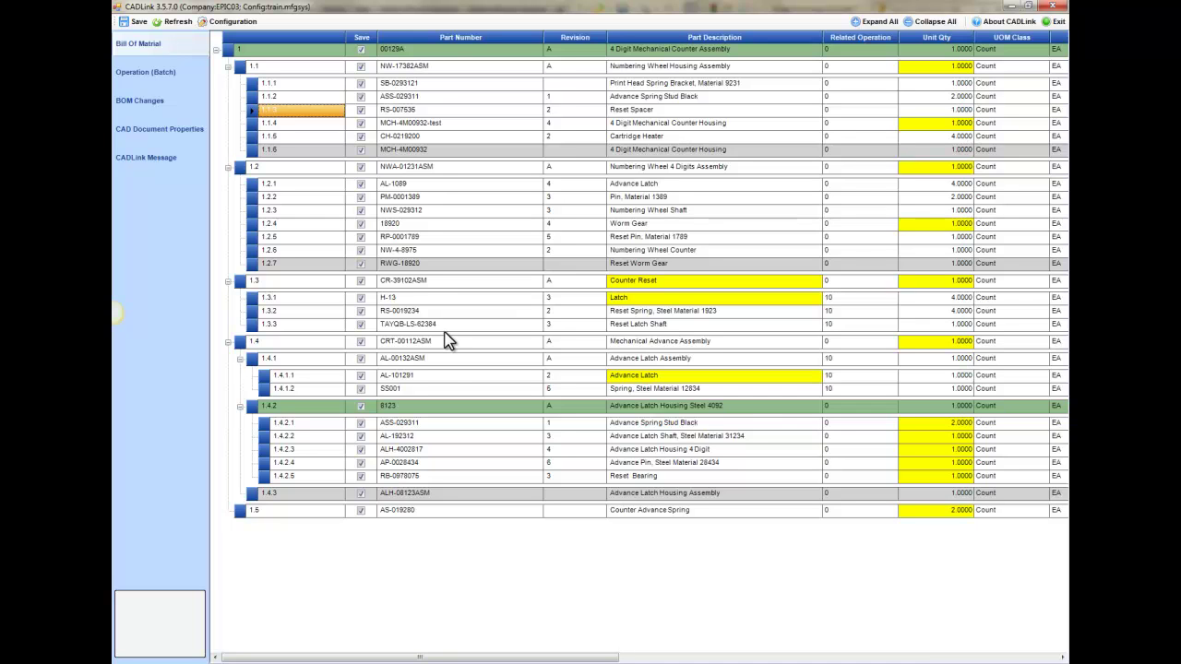
Step: Set the group of part 8123, Advance Latch Housing Steel 4092, to Liquid/Batch
{"action": "left_click_drag", "start_coordinate": [425, 659], "coordinate": [527, 659]}
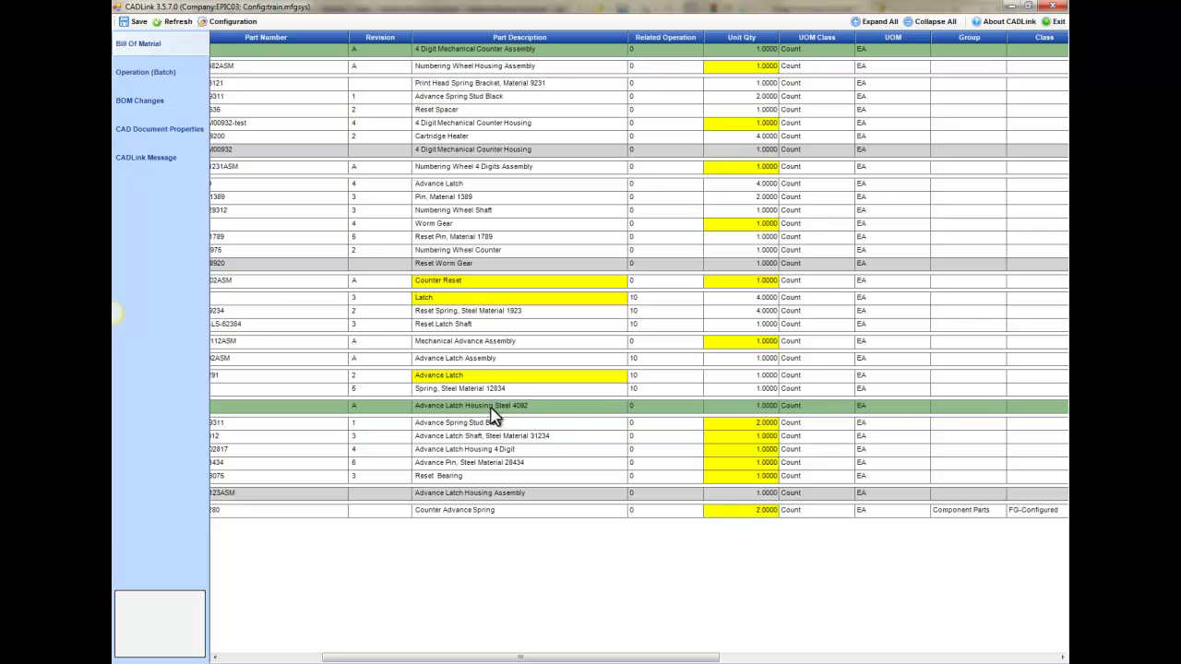
{"action": "left_click", "coordinate": [960, 407]}
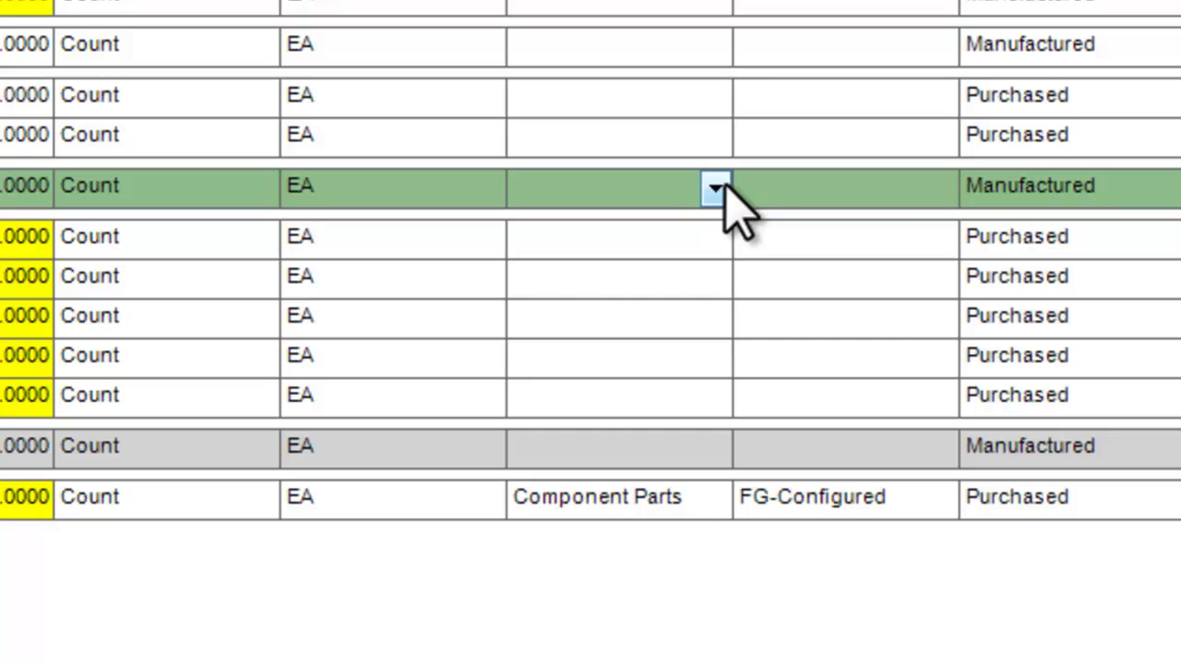
{"action": "left_click", "coordinate": [715, 188]}
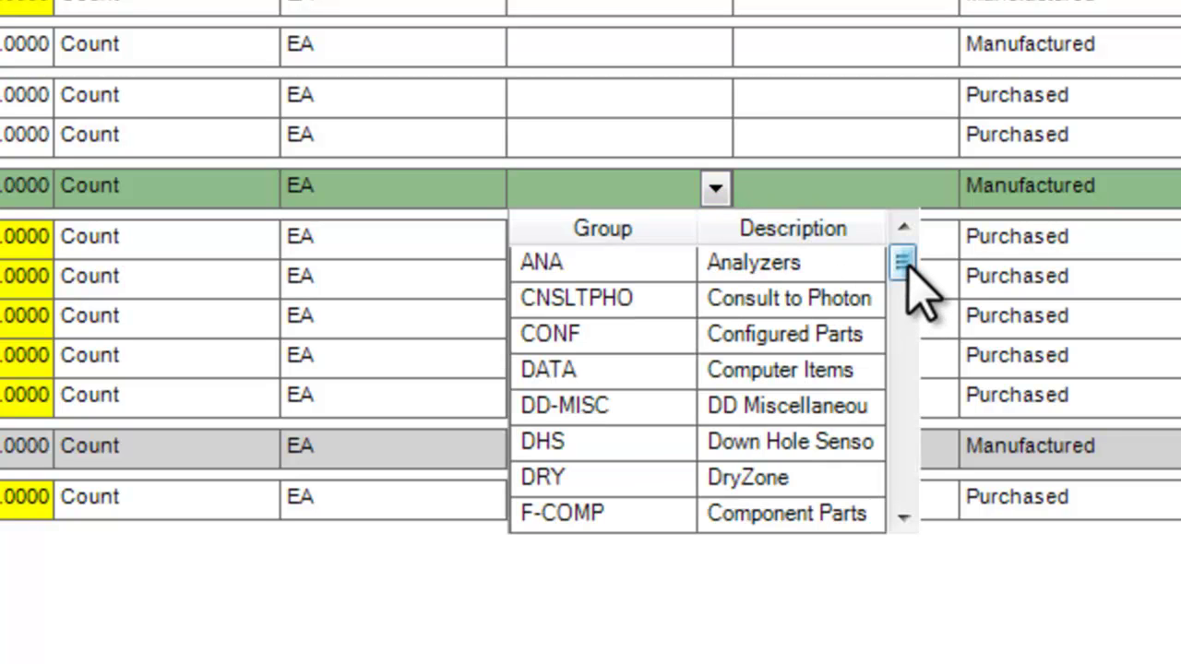
{"action": "left_click_drag", "start_coordinate": [906, 268], "coordinate": [908, 328]}
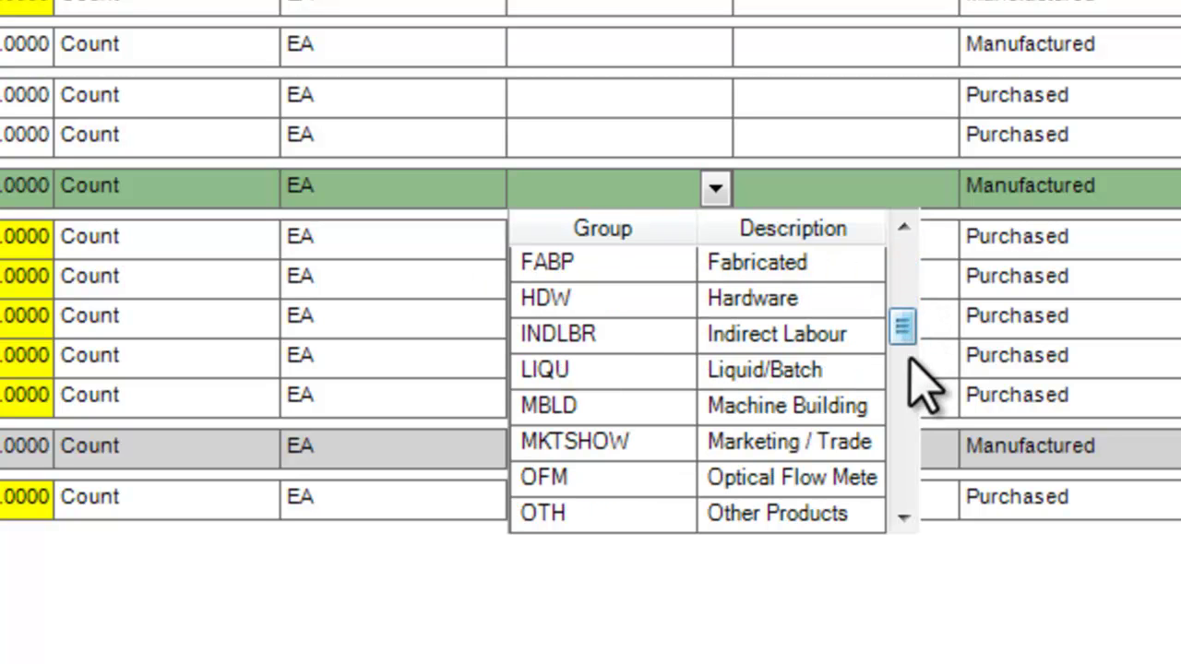
{"action": "left_click", "coordinate": [792, 373]}
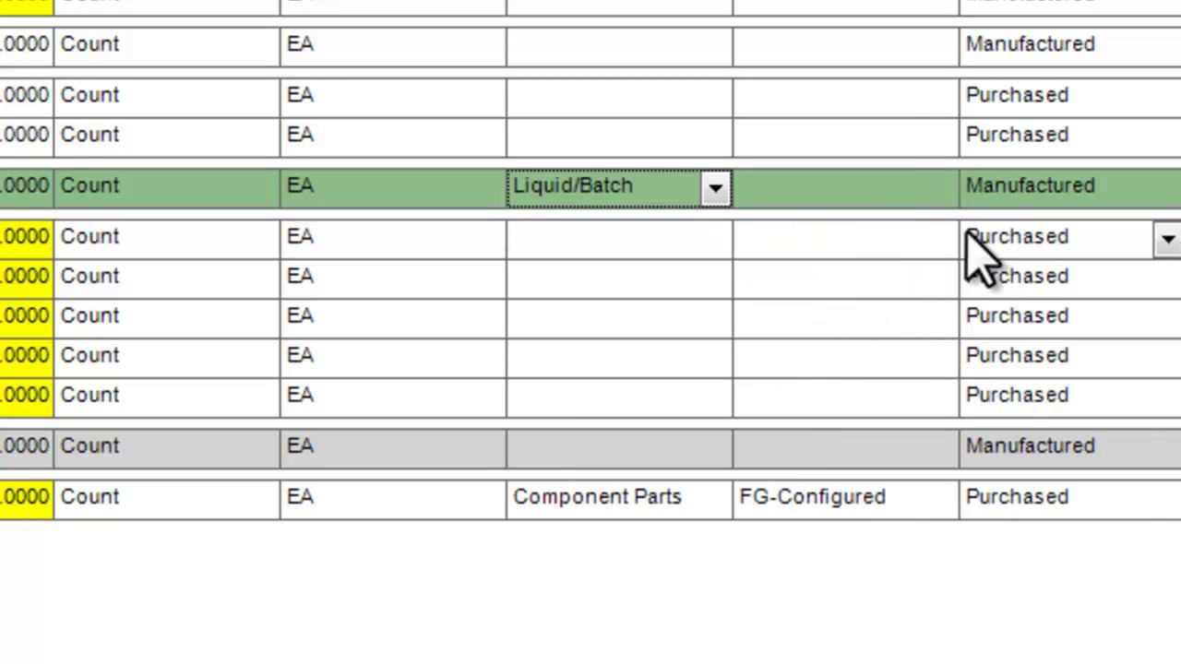
Step: Set the class of the Advance Latch Housing Steel 4092 part to Aerospace
{"action": "left_click", "coordinate": [941, 189]}
{"action": "left_click", "coordinate": [913, 300]}
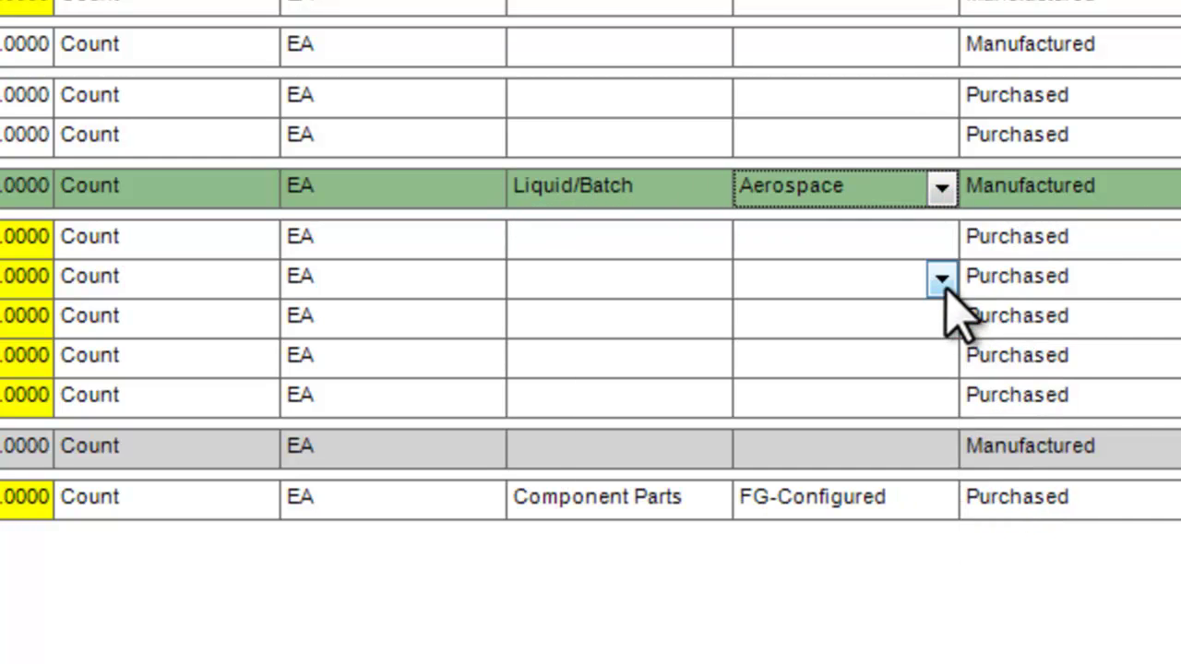
{"action": "left_click", "coordinate": [940, 190]}
{"action": "left_click", "coordinate": [943, 459]}
{"action": "left_click", "coordinate": [950, 466]}
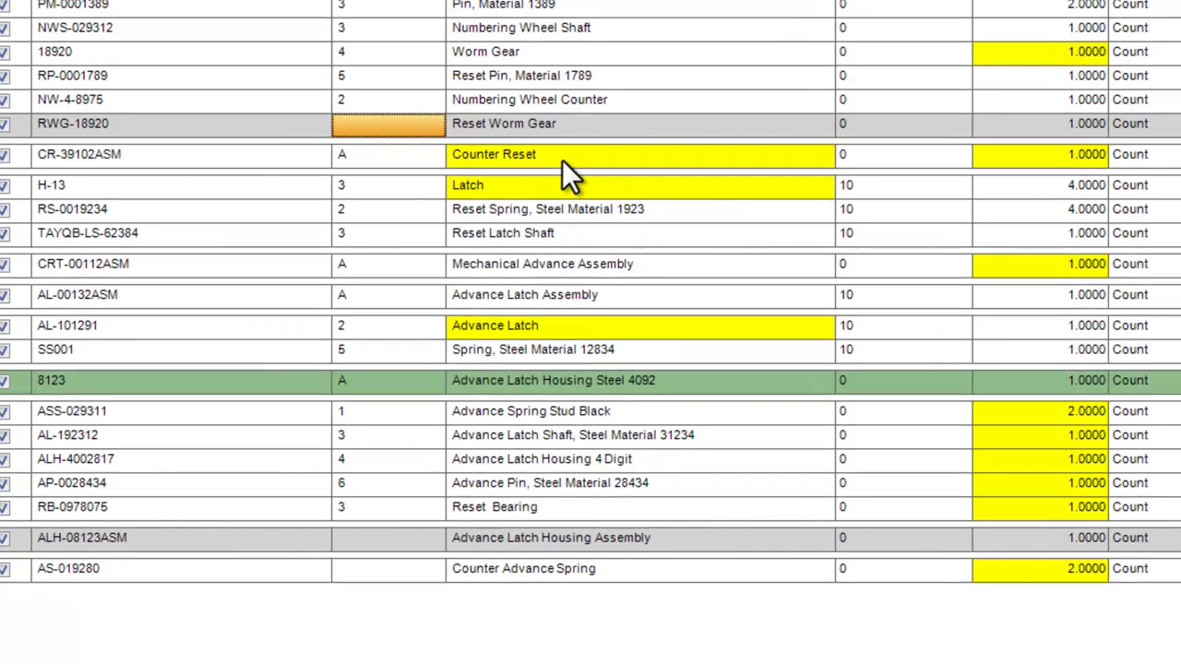
Step: Use the CAD description "Counter Reset Assembly" as the part description of CR-39102ASM
{"action": "right_click", "coordinate": [567, 164]}
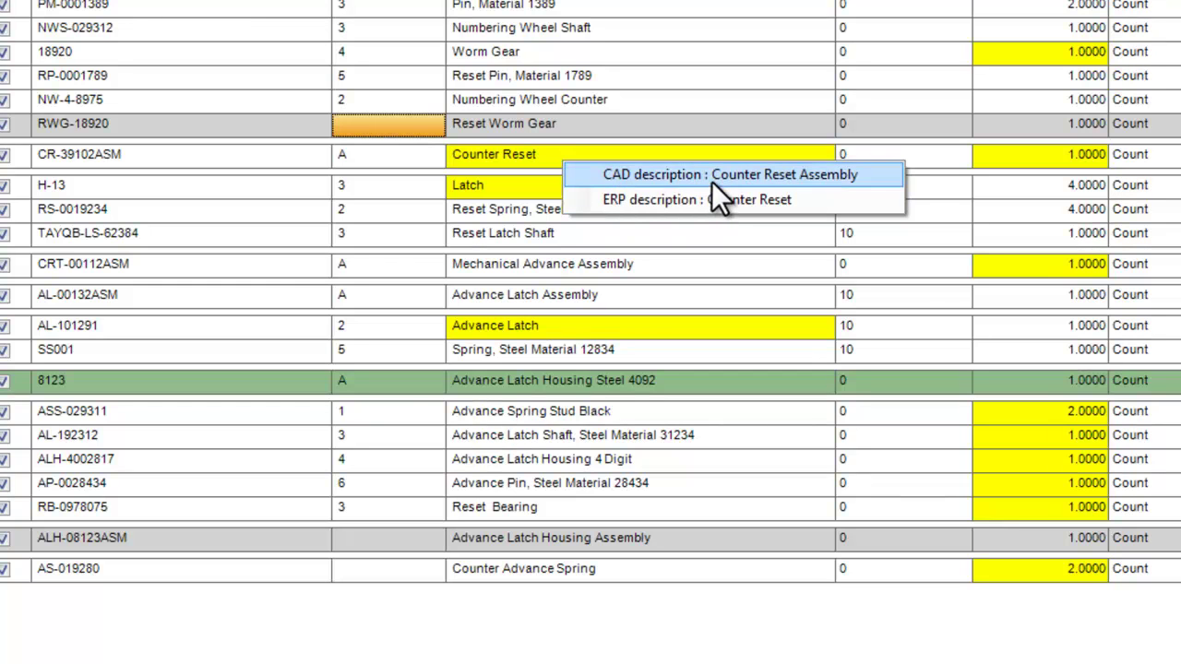
{"action": "left_click", "coordinate": [803, 188]}
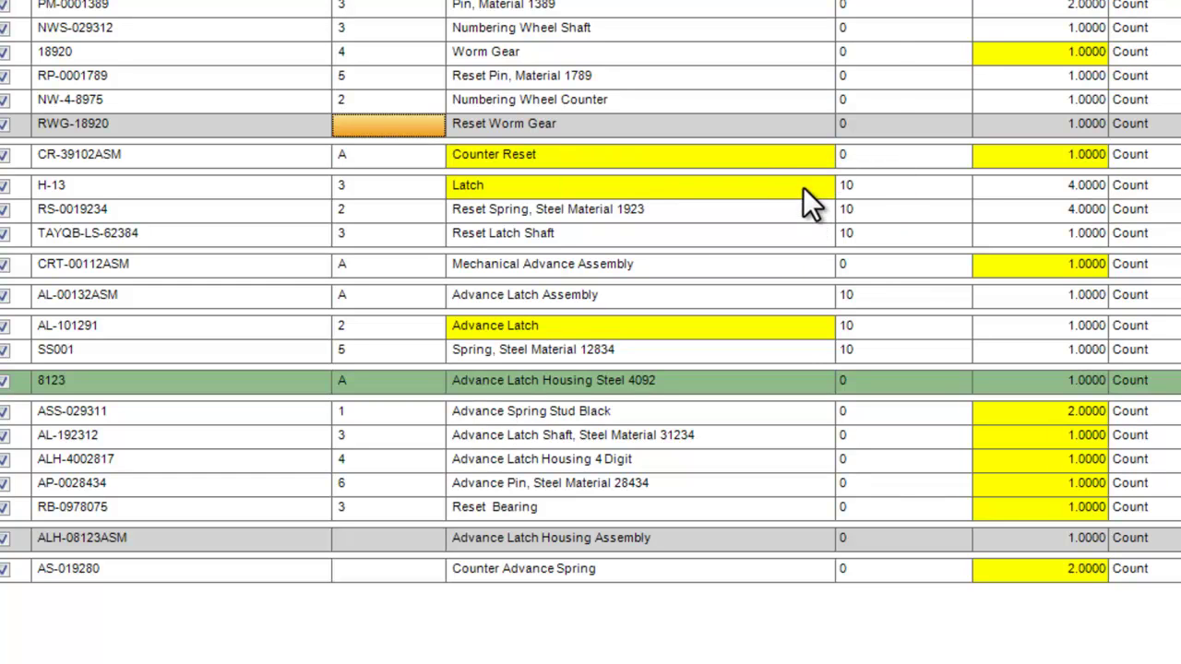
{"action": "left_click", "coordinate": [792, 159]}
{"action": "left_click", "coordinate": [835, 177]}
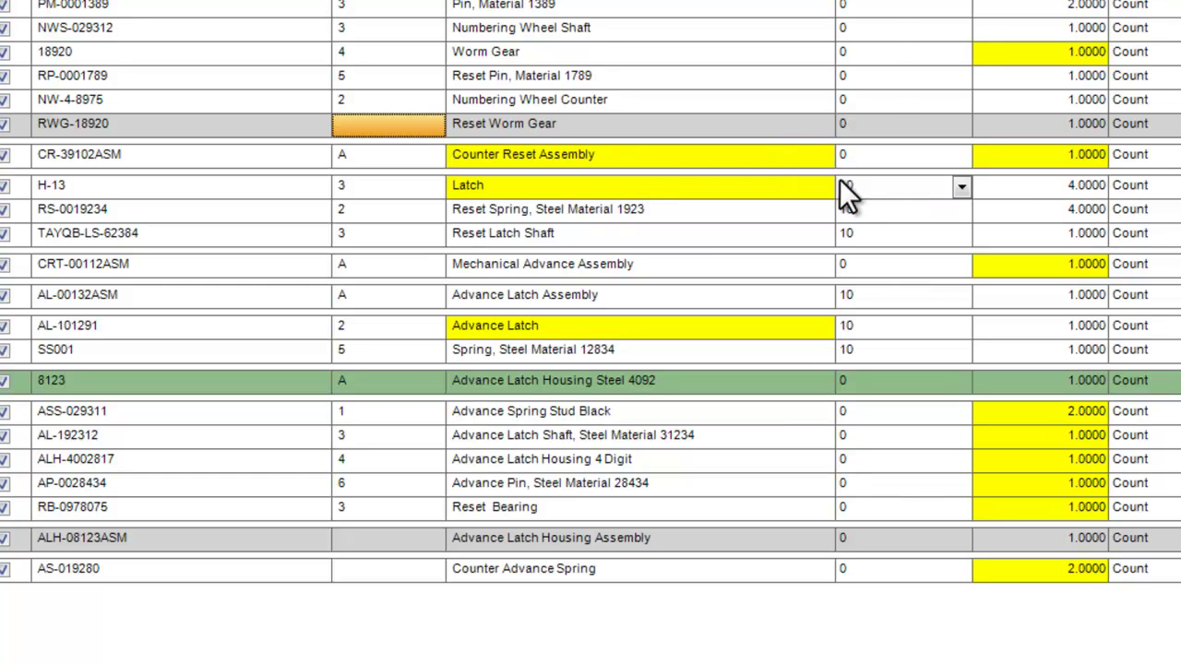
Step: Shorten the part description of CR-39102ASM to "Counter"
{"action": "left_click", "coordinate": [654, 152]}
{"action": "double_click", "coordinate": [655, 153]}
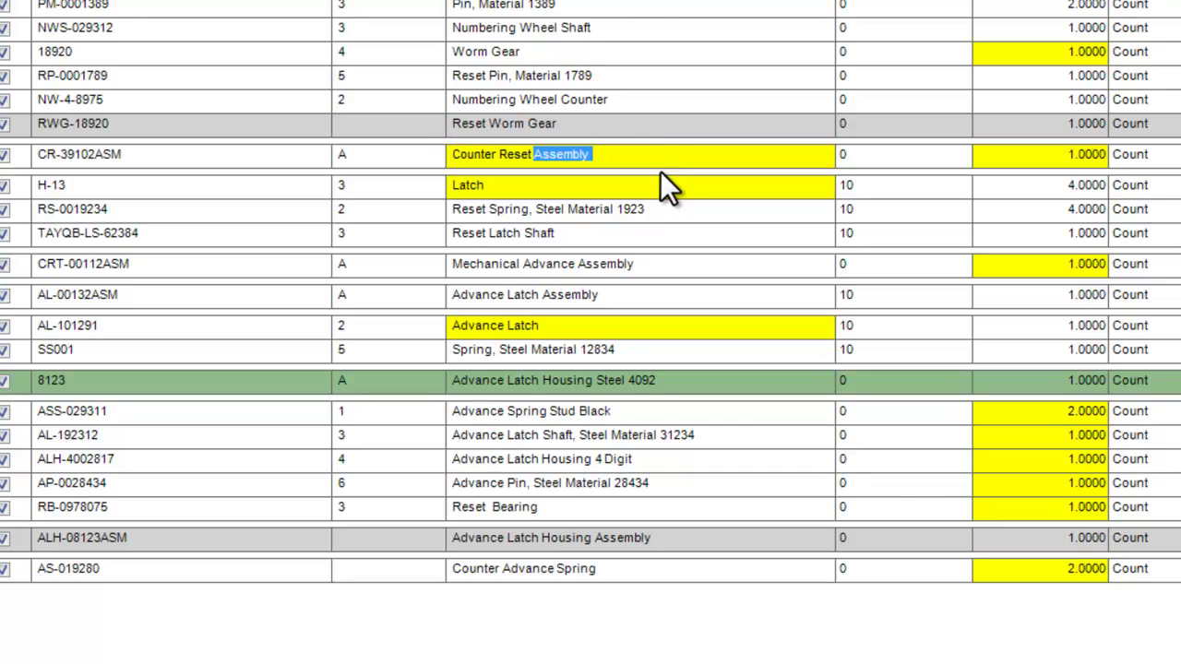
{"action": "key", "text": "BackSpace"}
{"action": "key", "text": "BackSpace"}
{"action": "key", "text": "BackSpace"}
{"action": "key", "text": "BackSpace"}
{"action": "key", "text": "BackSpace"}
{"action": "key", "text": "BackSpace"}
{"action": "key", "text": "BackSpace"}
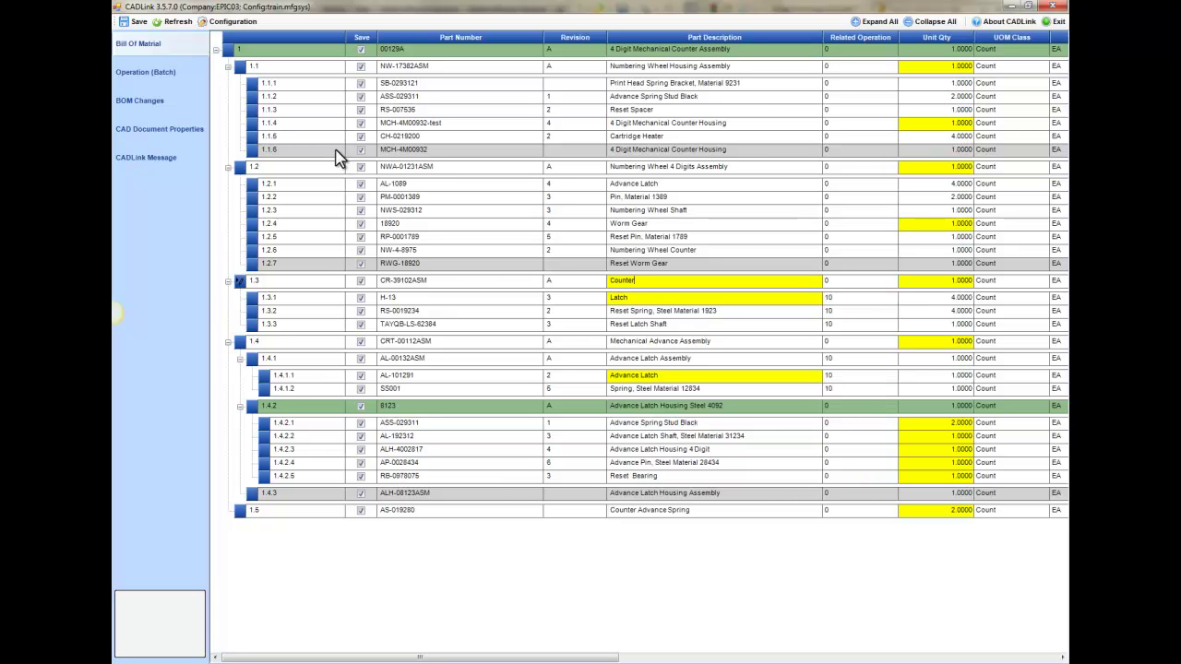
Step: Add a new part at the level of AS-019280 and search the ERP parts for descriptions matching *bolt*
{"action": "right_click", "coordinate": [242, 512]}
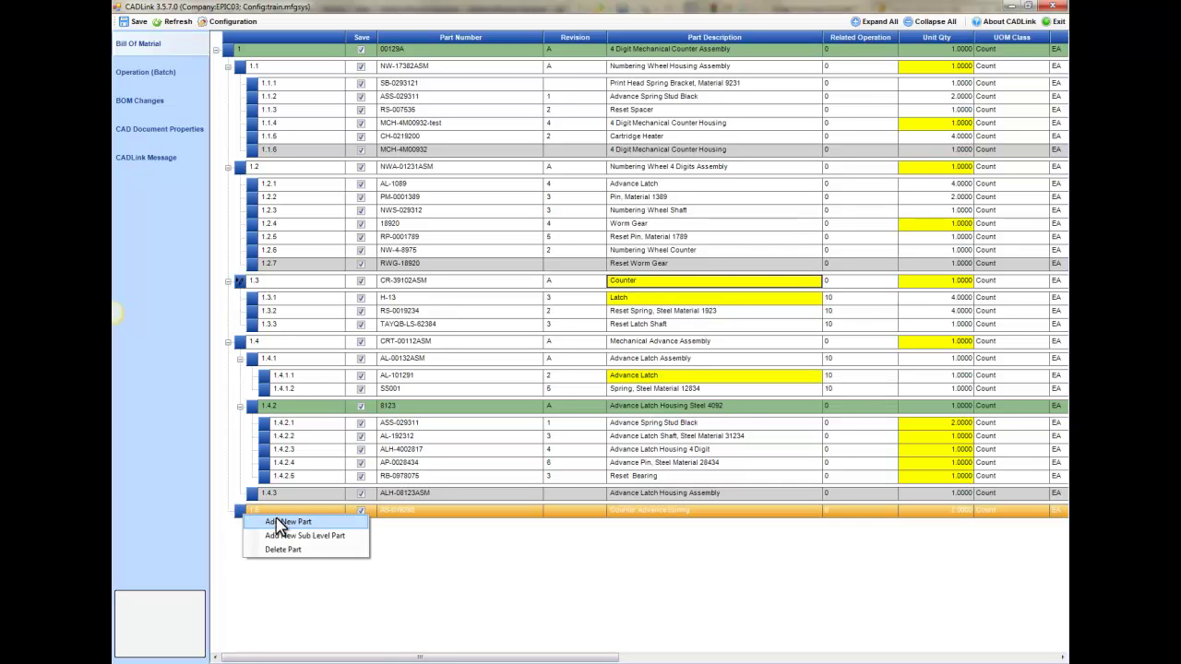
{"action": "left_click", "coordinate": [278, 522]}
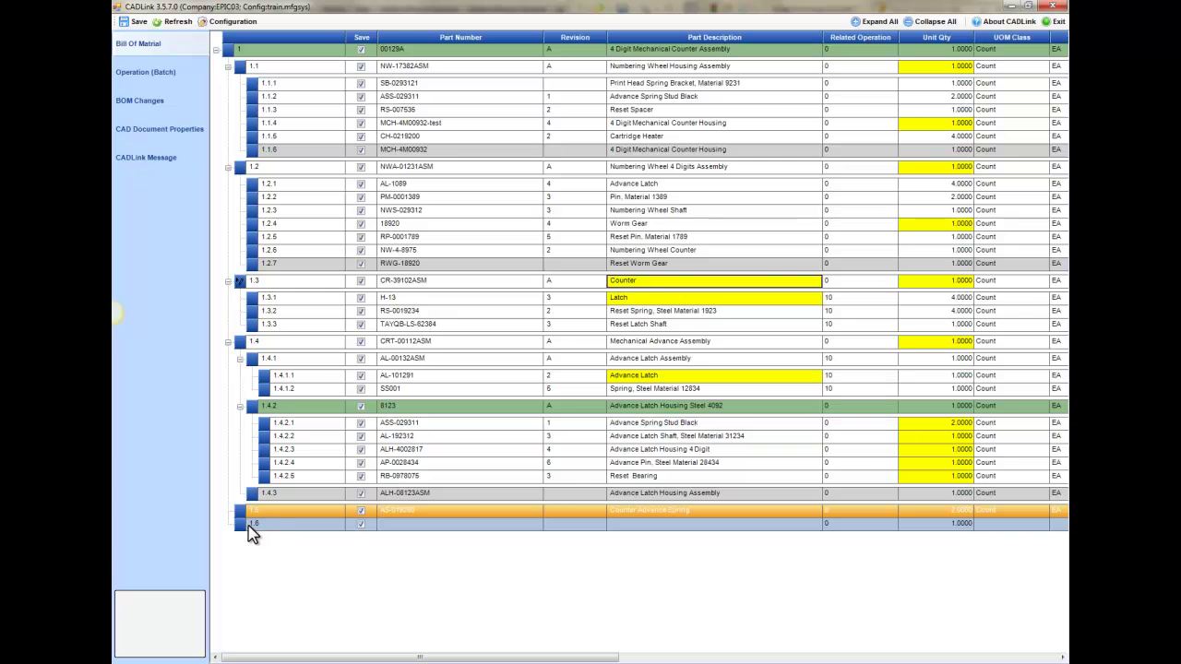
{"action": "left_click", "coordinate": [537, 524]}
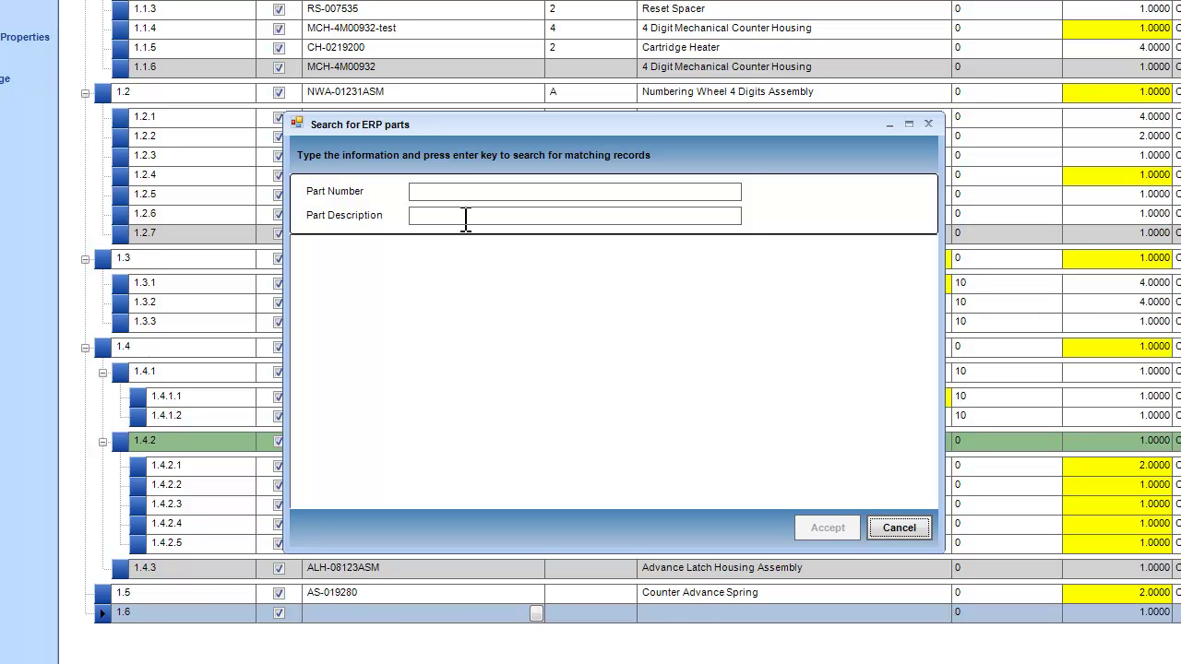
{"action": "left_click", "coordinate": [466, 216]}
{"action": "type", "text": "*bol"}
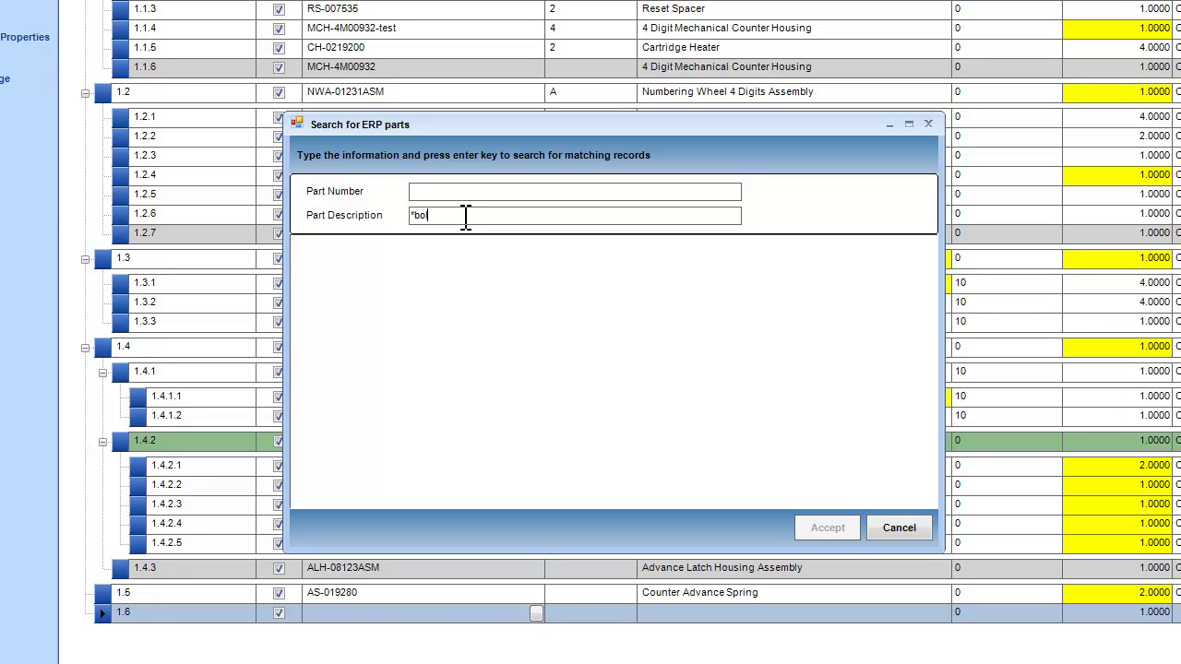
{"action": "type", "text": "t*"}
{"action": "key", "text": "Return"}
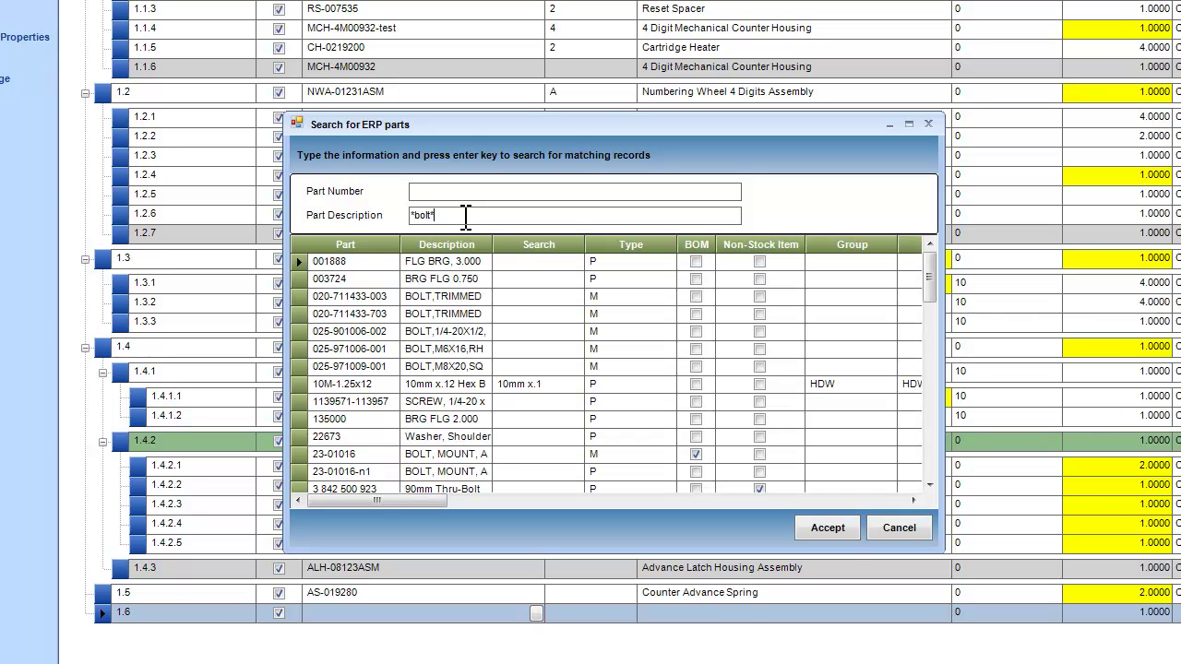
{"action": "left_click_drag", "start_coordinate": [492, 241], "coordinate": [626, 244]}
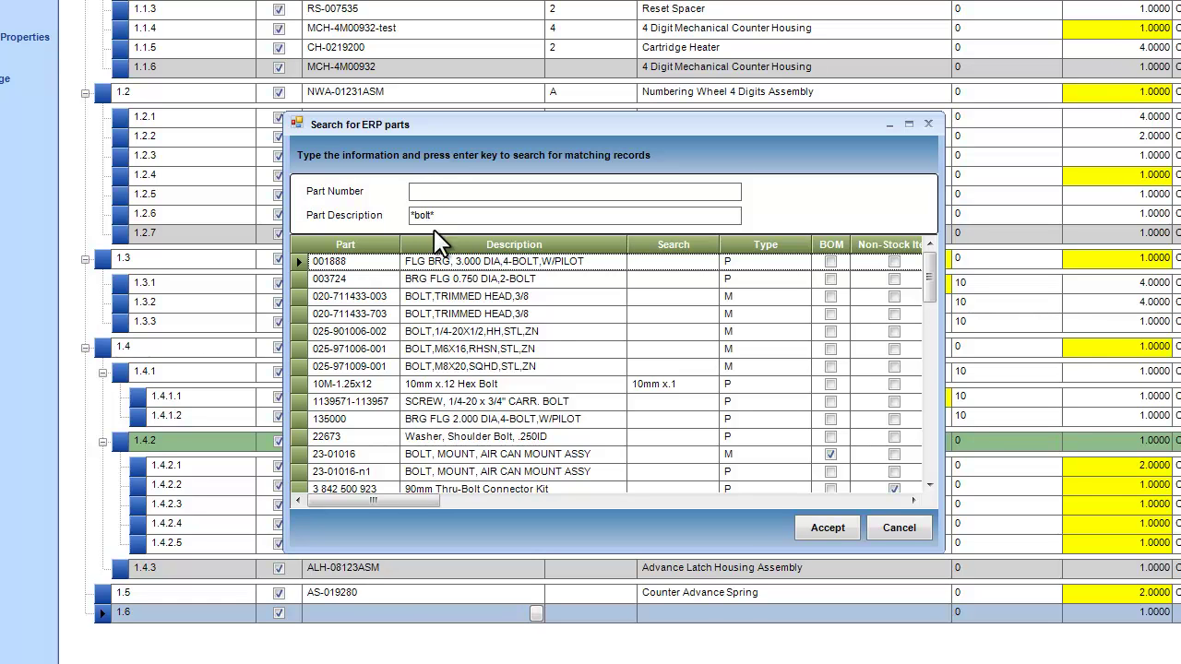
{"action": "left_click", "coordinate": [499, 332]}
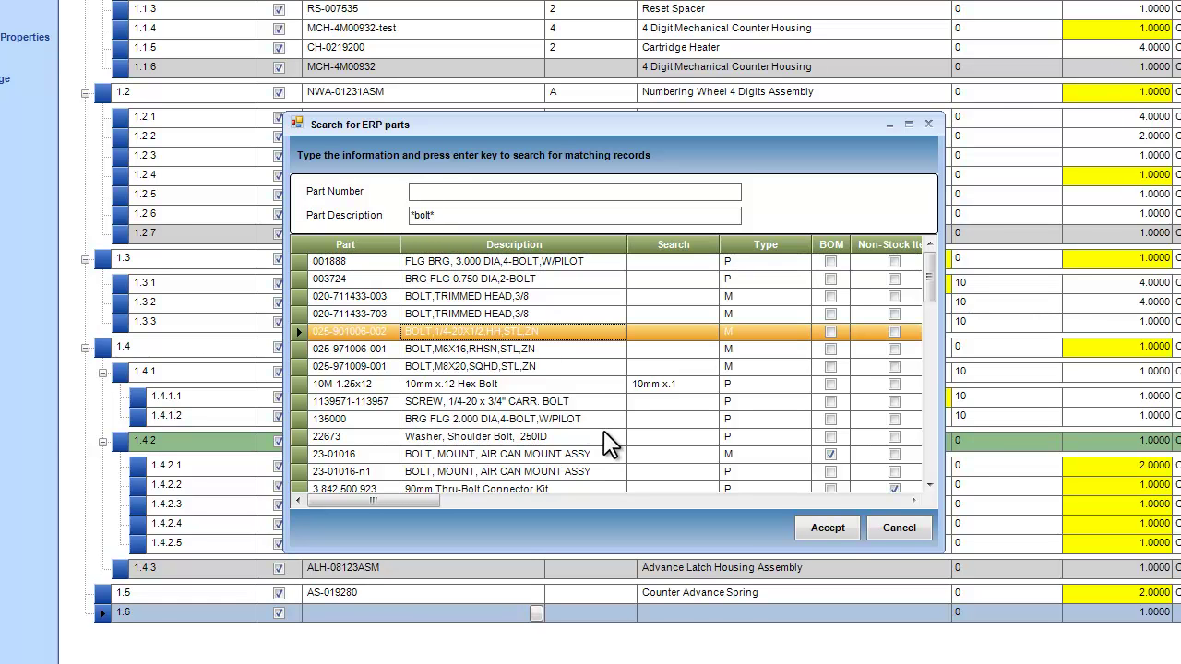
{"action": "left_click", "coordinate": [826, 531]}
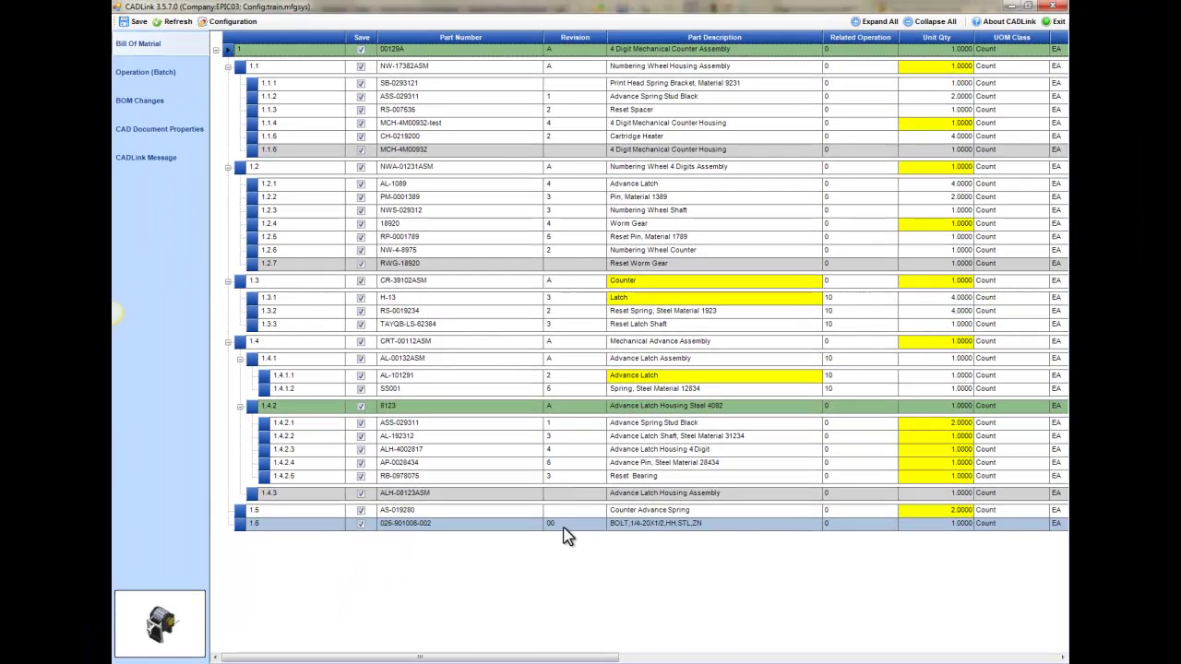
{"action": "left_click", "coordinate": [936, 525]}
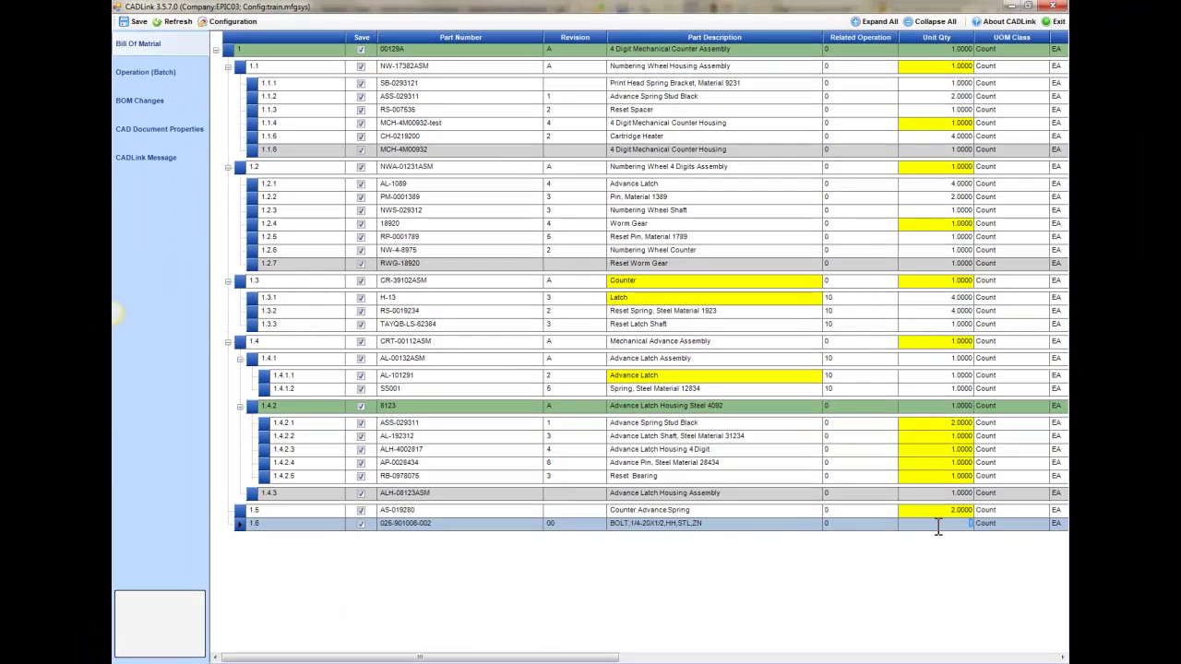
{"action": "type", "text": "20"}
{"action": "key", "text": "Tab"}
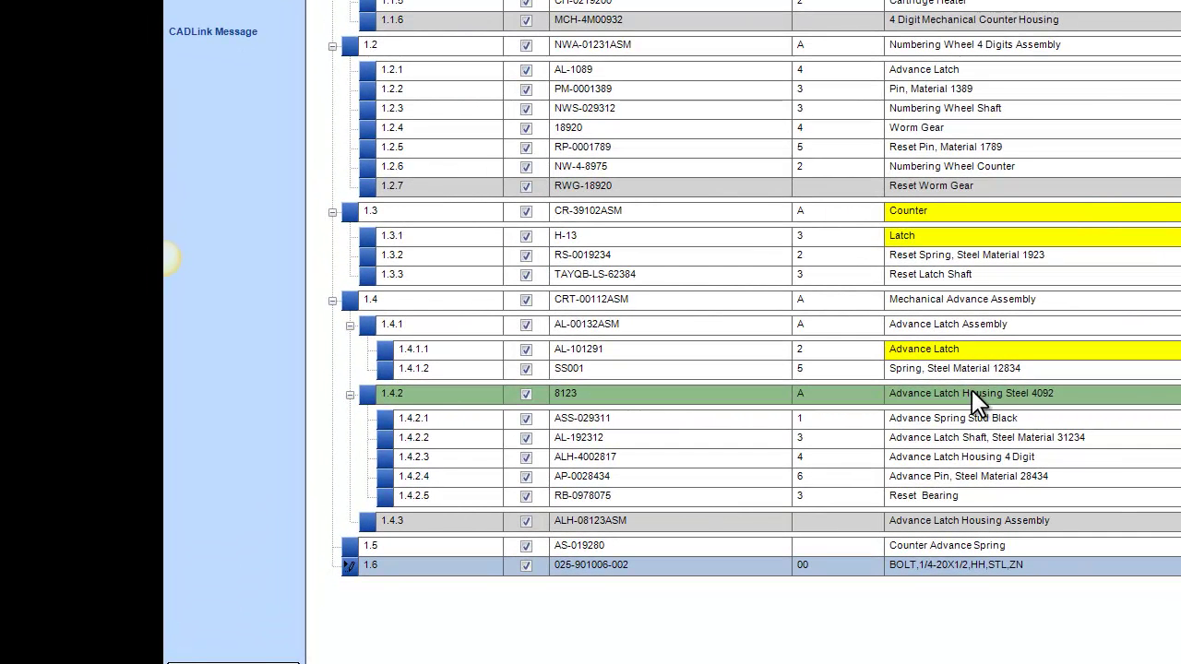
Step: Search the ERP parts for descriptions matching *latch* as a replacement for part 8123 in row 1.4.2
{"action": "left_click", "coordinate": [784, 394]}
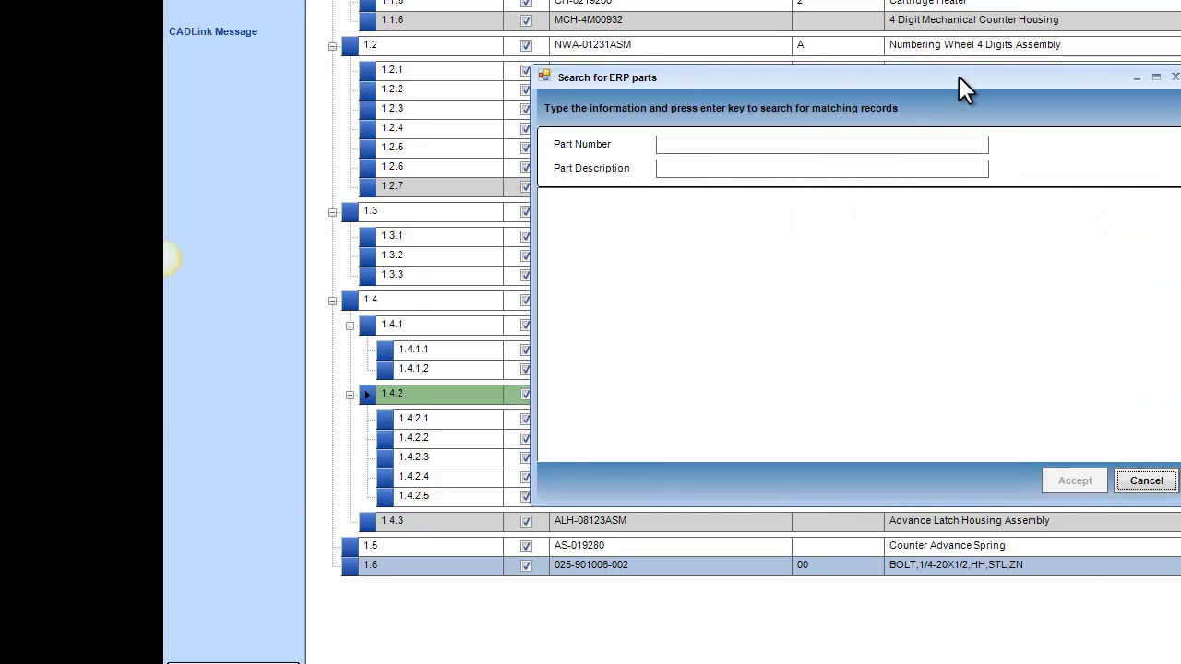
{"action": "left_click_drag", "start_coordinate": [951, 78], "coordinate": [625, 139]}
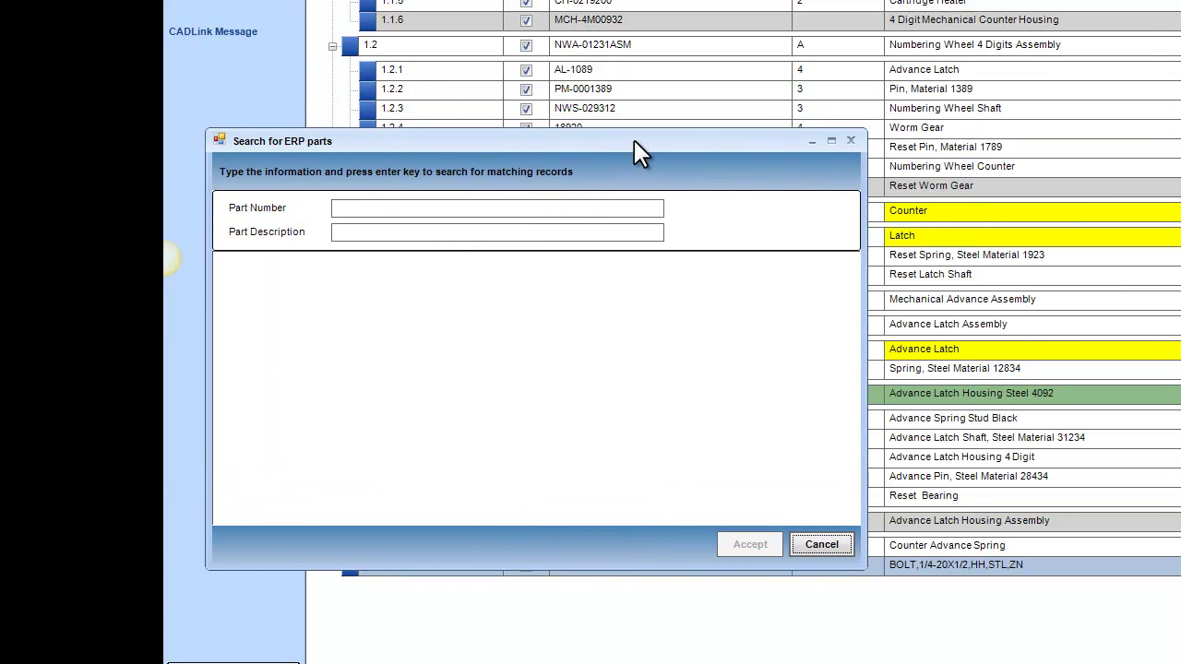
{"action": "left_click", "coordinate": [557, 236]}
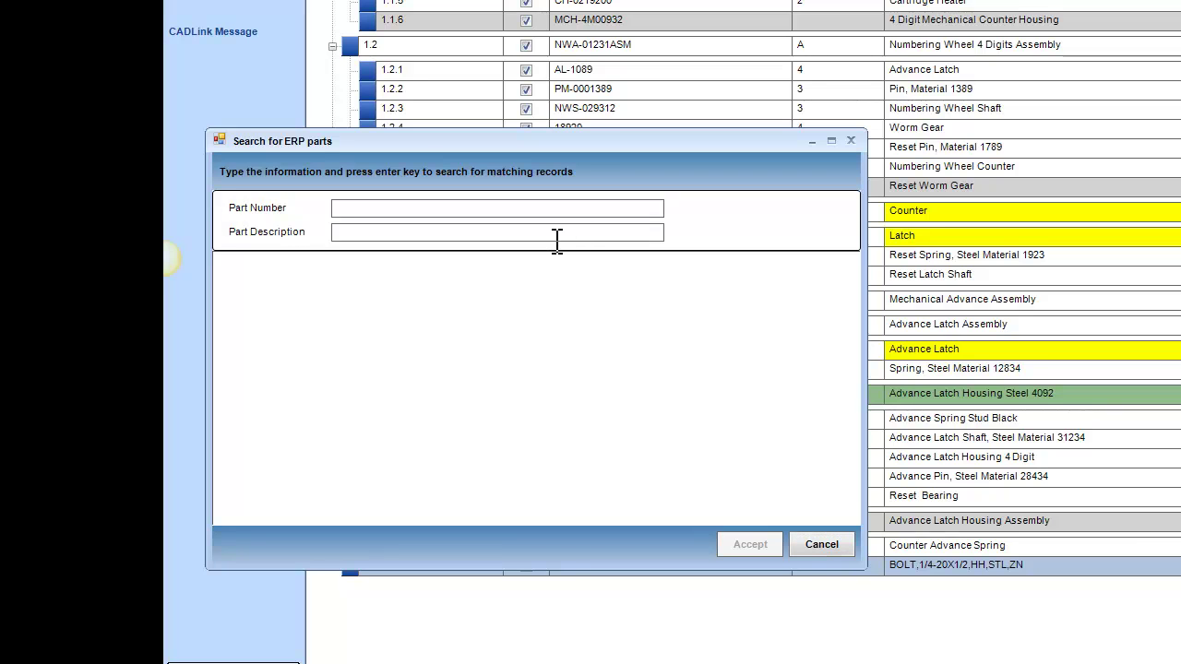
{"action": "type", "text": "*latch*"}
{"action": "key", "text": "Return"}
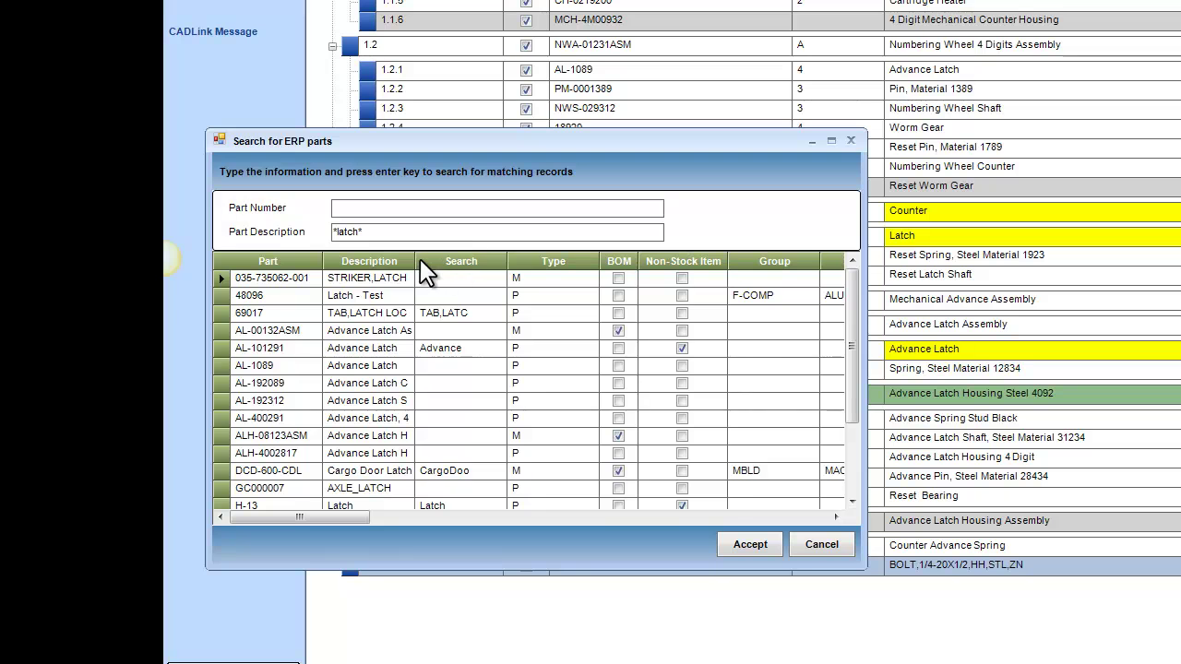
Step: Replace the part in row 1.4.2 with ERP part AL-400291, Advance Latch, 4 Digit
{"action": "left_click_drag", "start_coordinate": [416, 261], "coordinate": [521, 261]}
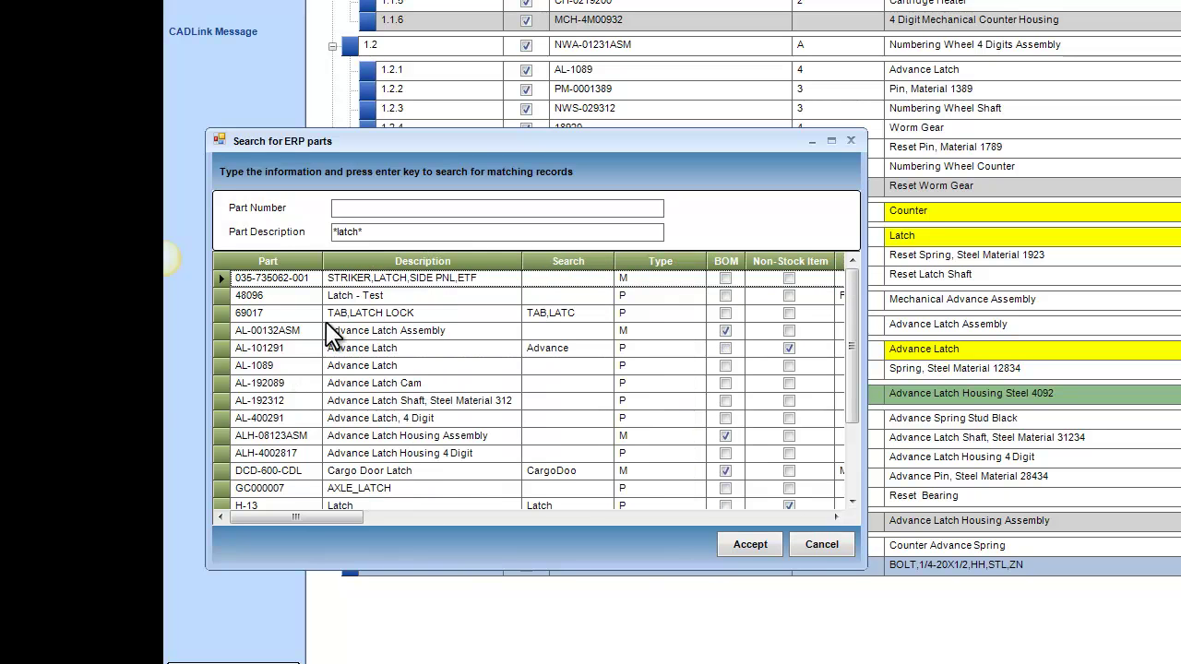
{"action": "left_click", "coordinate": [365, 351]}
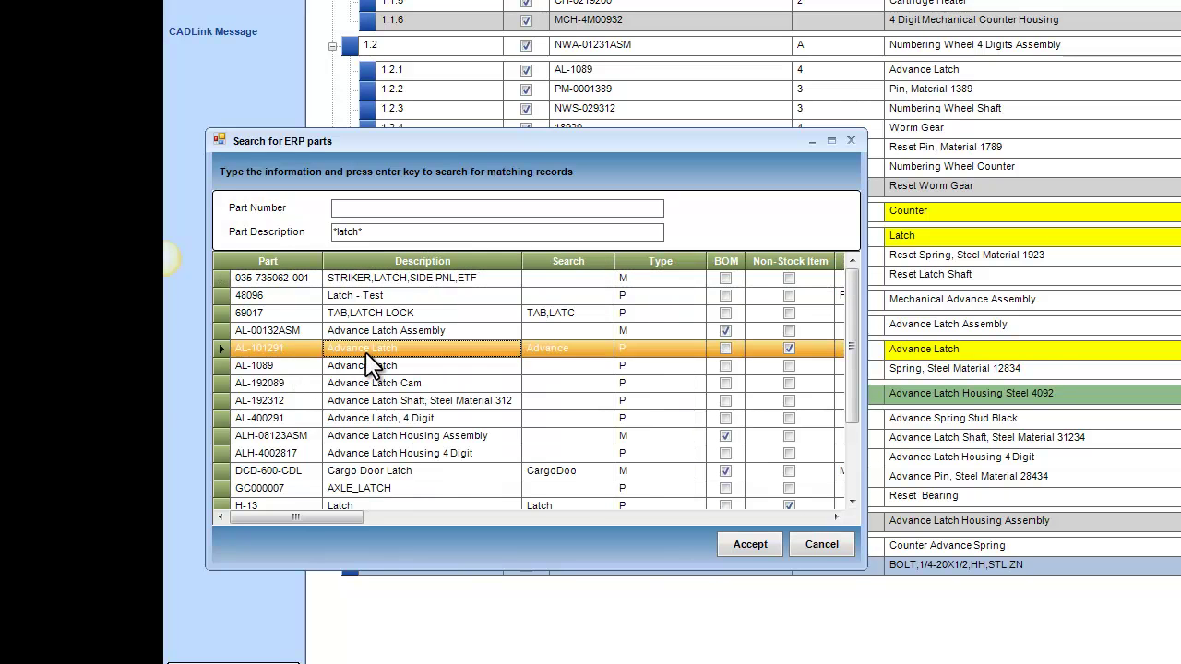
{"action": "left_click", "coordinate": [360, 415]}
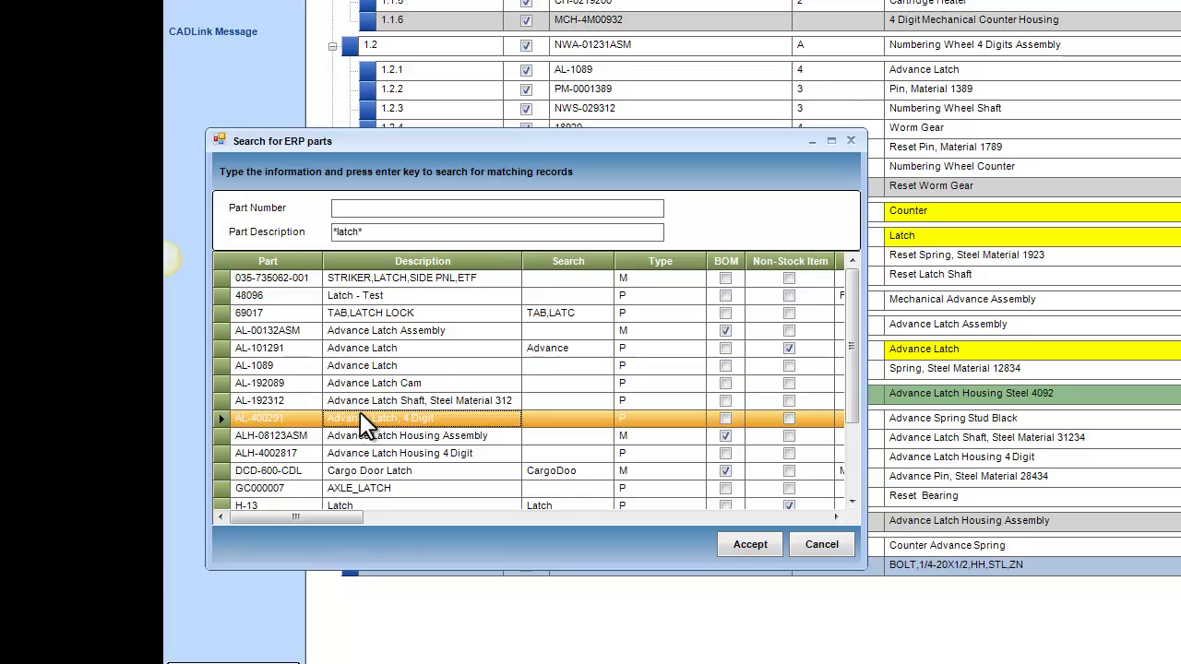
{"action": "left_click", "coordinate": [750, 544]}
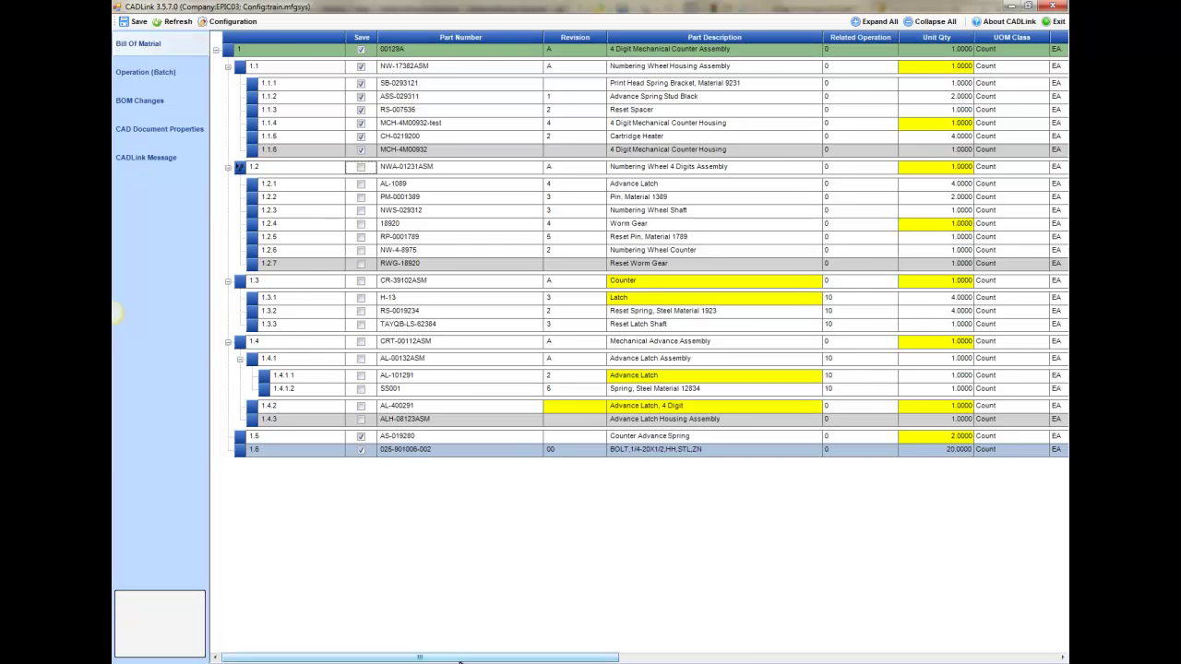
Step: Search the ERP parts for descriptions matching *alu* as the raw material of RS-0019234
{"action": "left_click_drag", "start_coordinate": [459, 657], "coordinate": [936, 661]}
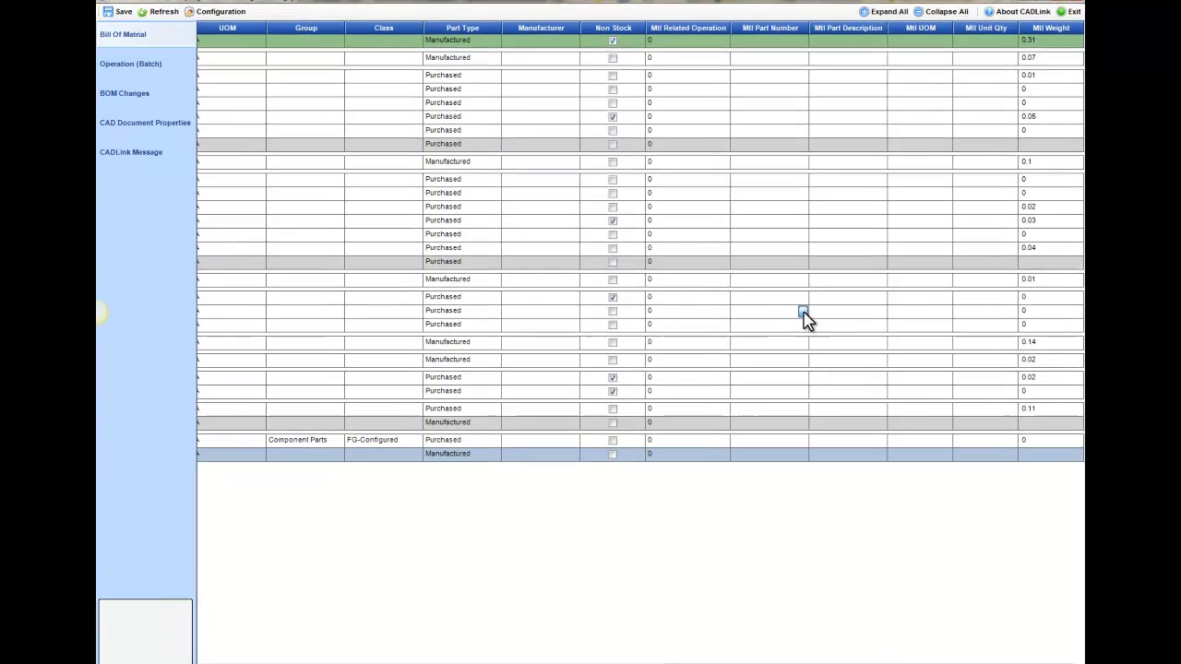
{"action": "left_click", "coordinate": [797, 314]}
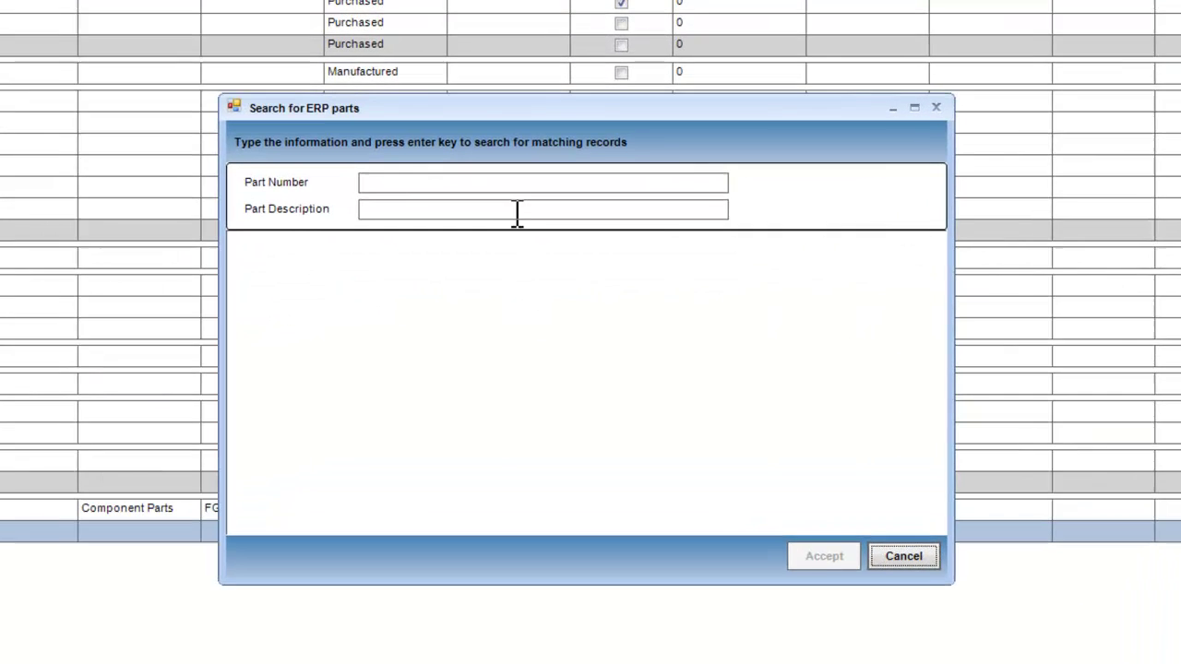
{"action": "left_click", "coordinate": [472, 207]}
{"action": "type", "text": "*alu*"}
{"action": "key", "text": "Return"}
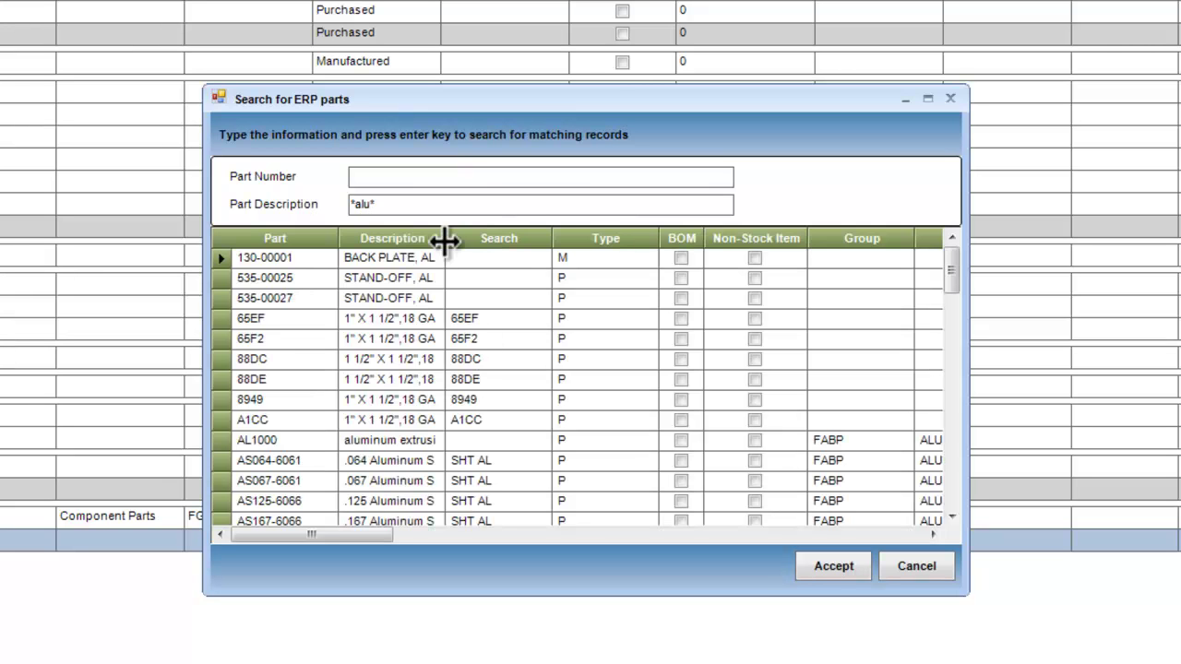
Step: Assign ERP part AS067-6061, .067 Aluminum Sheet 48x120, as the raw material of RS-0019234
{"action": "left_click_drag", "start_coordinate": [442, 237], "coordinate": [609, 226]}
{"action": "left_click", "coordinate": [416, 479]}
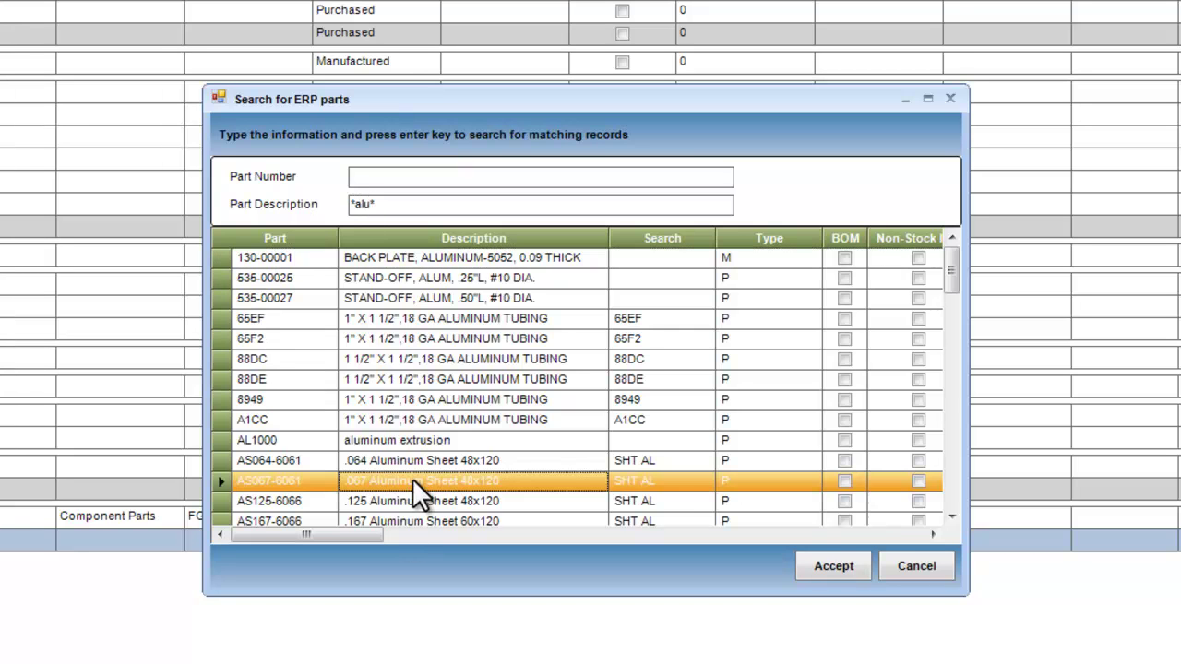
{"action": "left_click", "coordinate": [830, 563]}
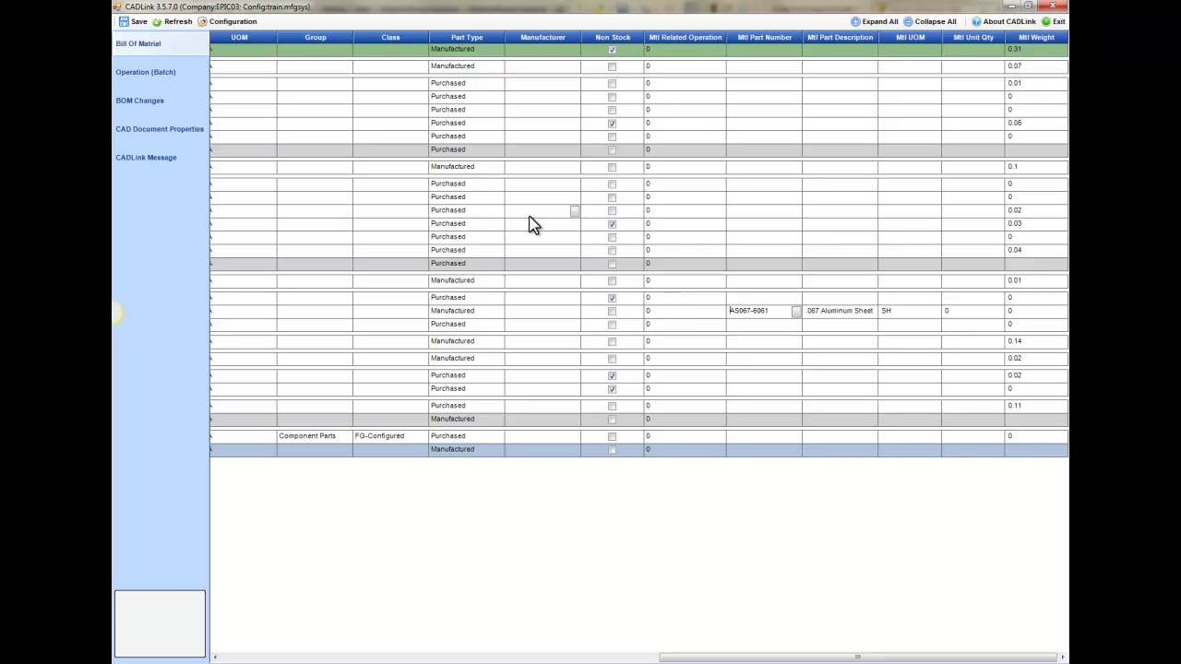
Step: Open the CADLink configuration and examine the property source options for the SolidWorks part number mapping
{"action": "left_click", "coordinate": [235, 49]}
{"action": "left_click", "coordinate": [489, 659]}
{"action": "left_click_drag", "start_coordinate": [489, 659], "coordinate": [390, 656]}
{"action": "left_click", "coordinate": [240, 26]}
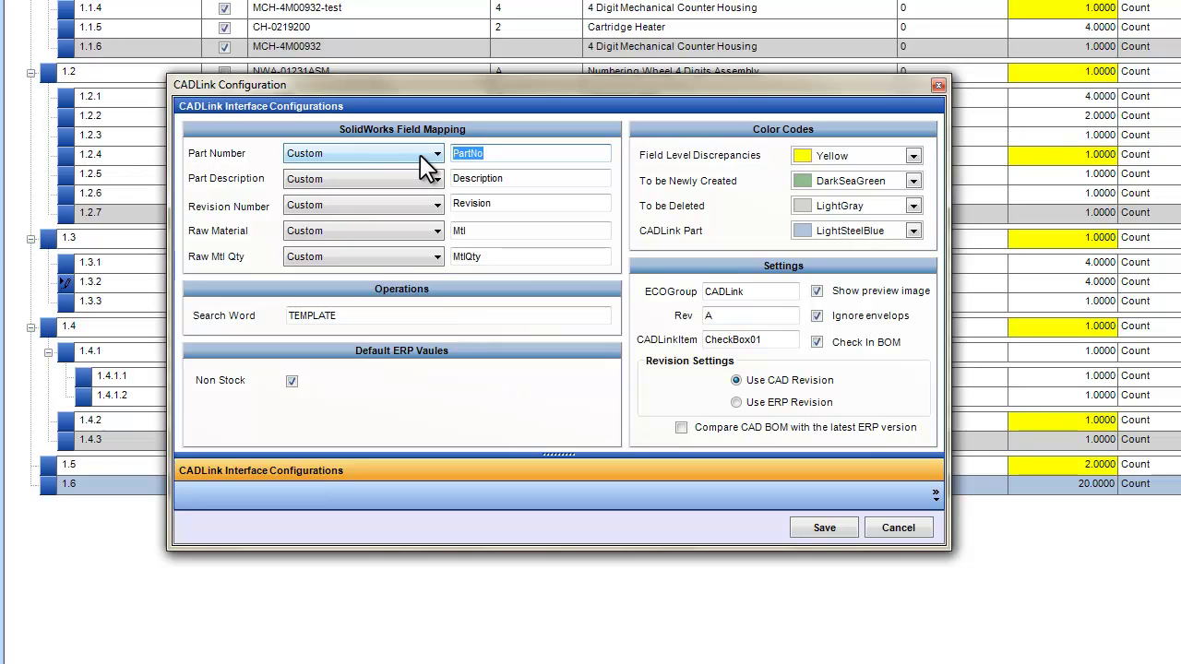
{"action": "left_click", "coordinate": [420, 154]}
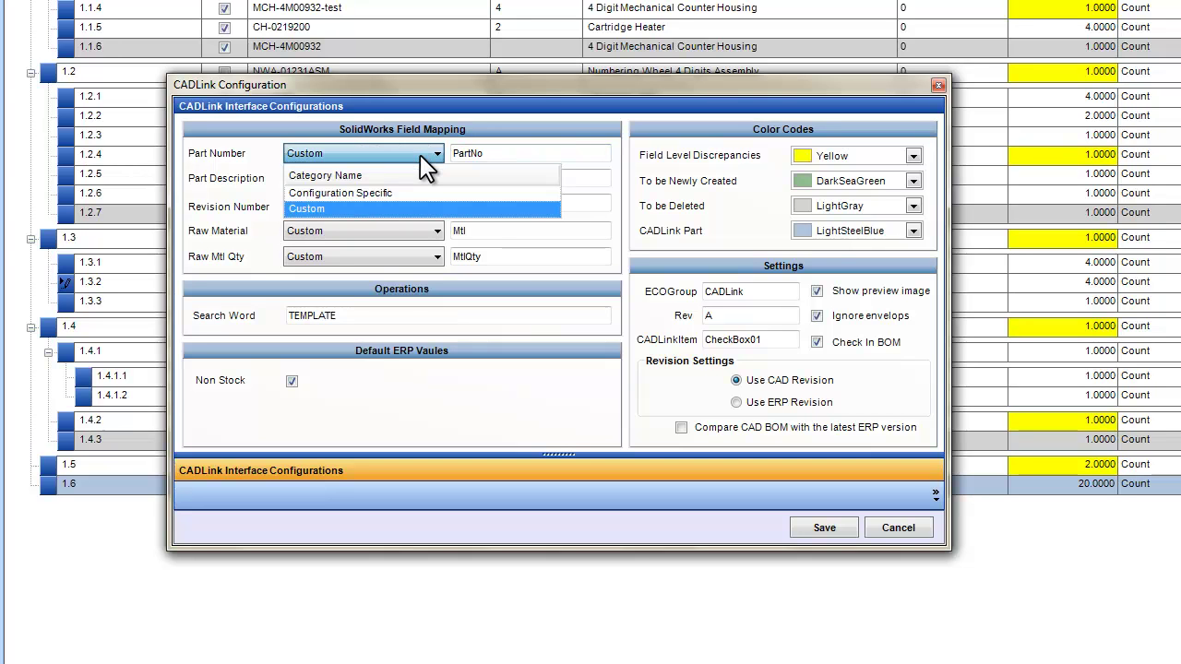
{"action": "left_click", "coordinate": [414, 204]}
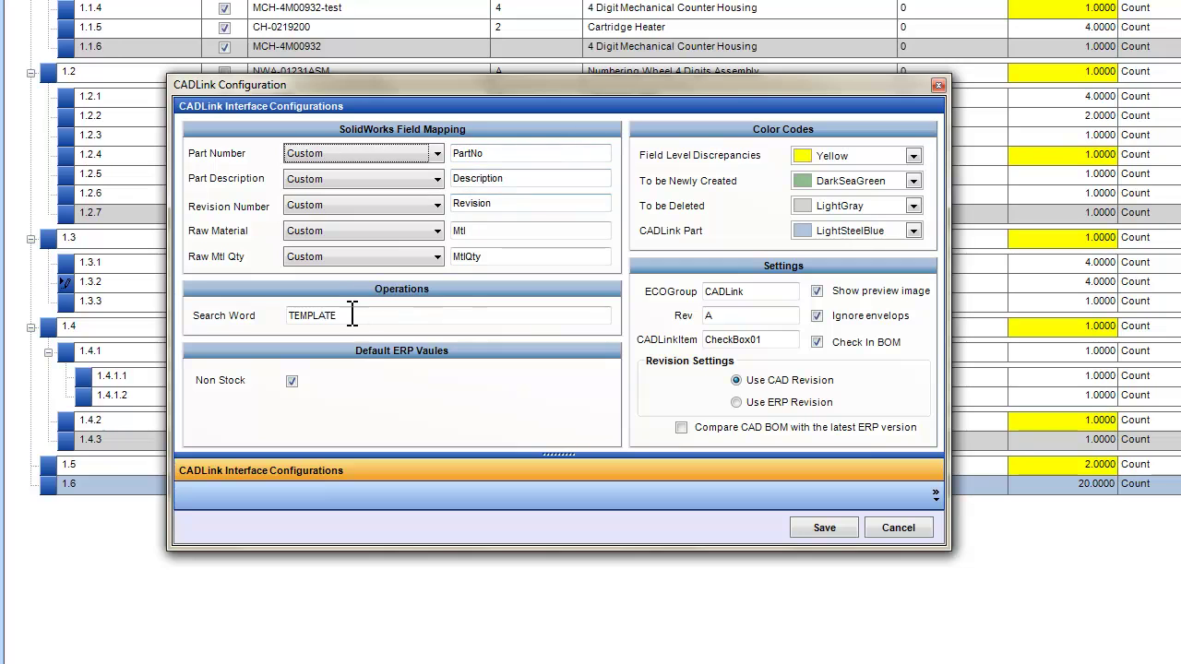
Step: Examine the operations search word and the ECO group setting, and close the configuration without saving
{"action": "left_click_drag", "start_coordinate": [353, 315], "coordinate": [287, 316]}
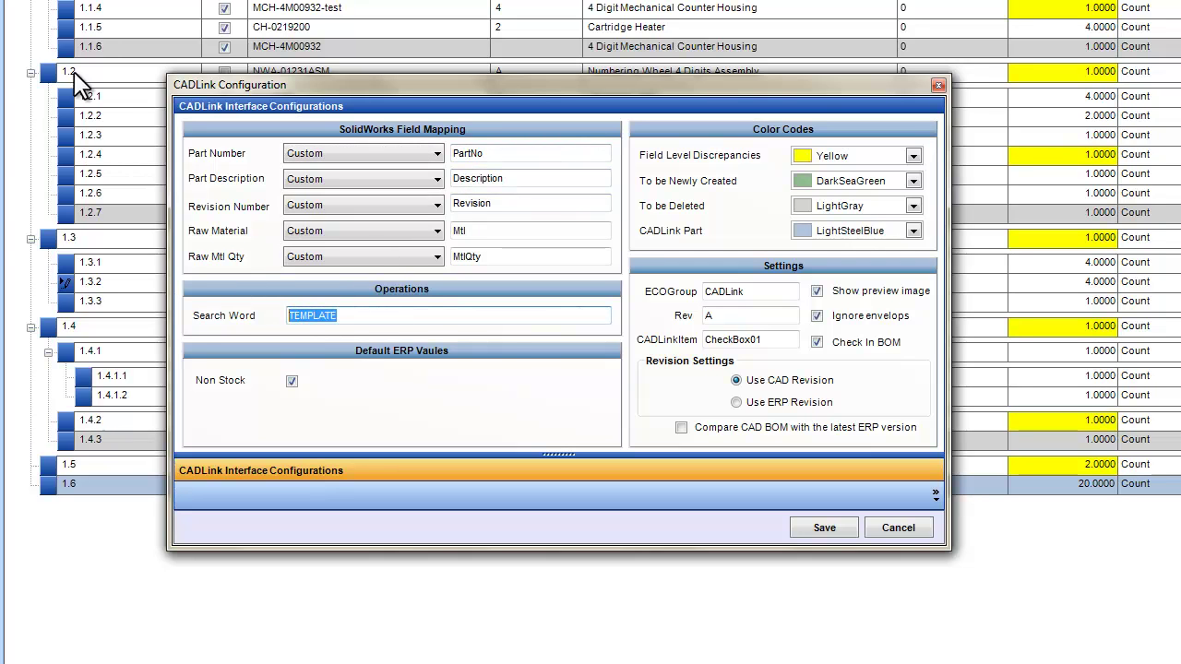
{"action": "left_click", "coordinate": [383, 320]}
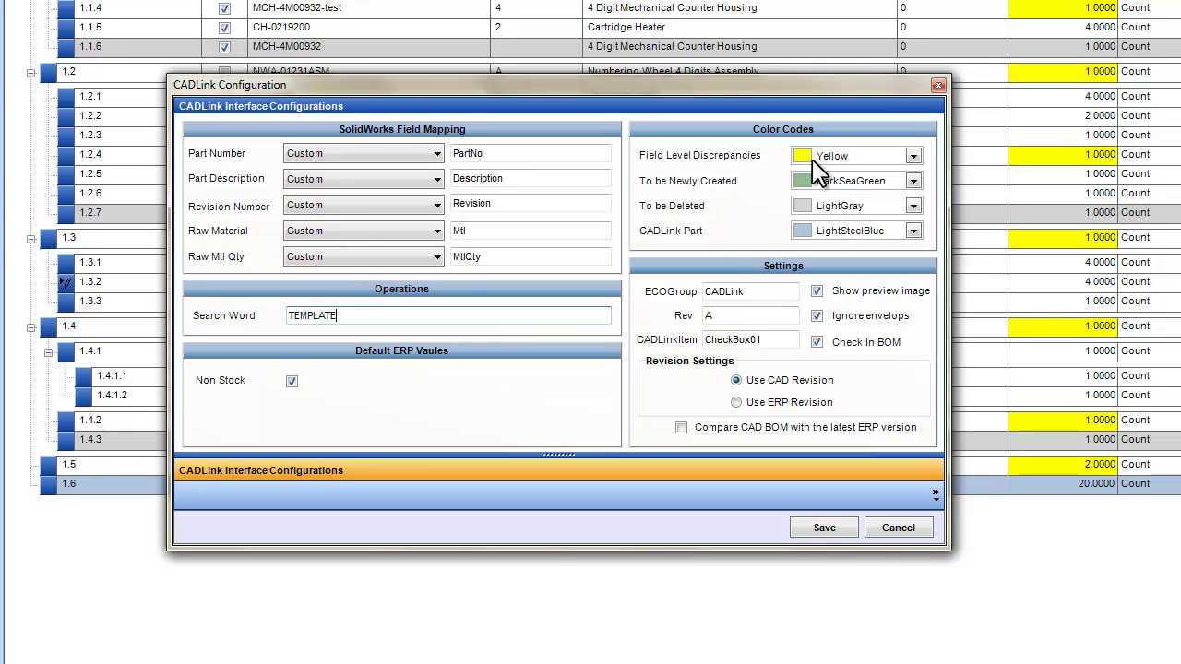
{"action": "left_click", "coordinate": [750, 293]}
{"action": "double_click", "coordinate": [750, 293]}
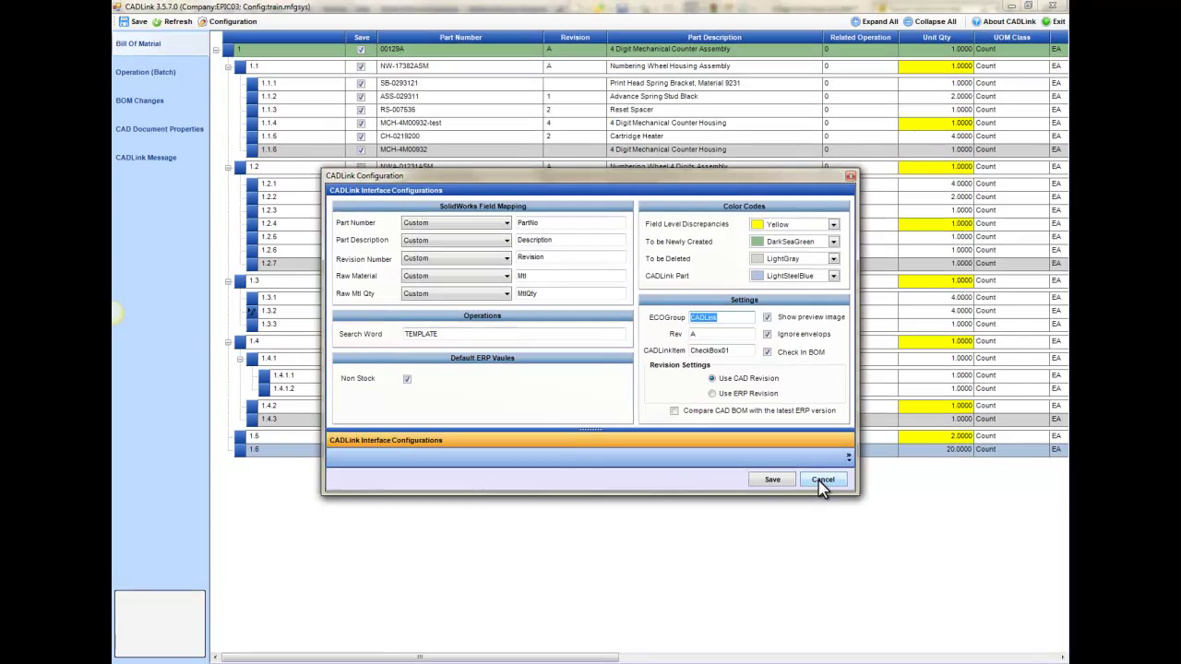
{"action": "left_click", "coordinate": [897, 527]}
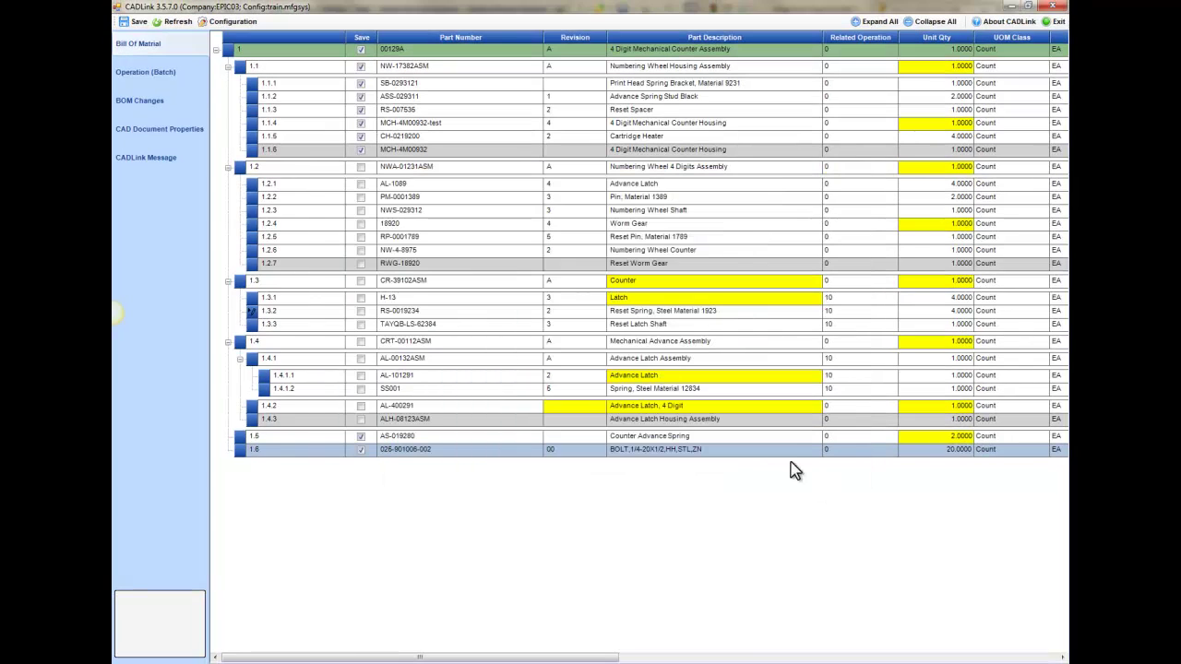
Step: Review the operations of NW-17382ASM, NWA-01231ASM, CR-39102ASM, RS-0019234 and CRT-00112ASM
{"action": "left_click", "coordinate": [160, 74]}
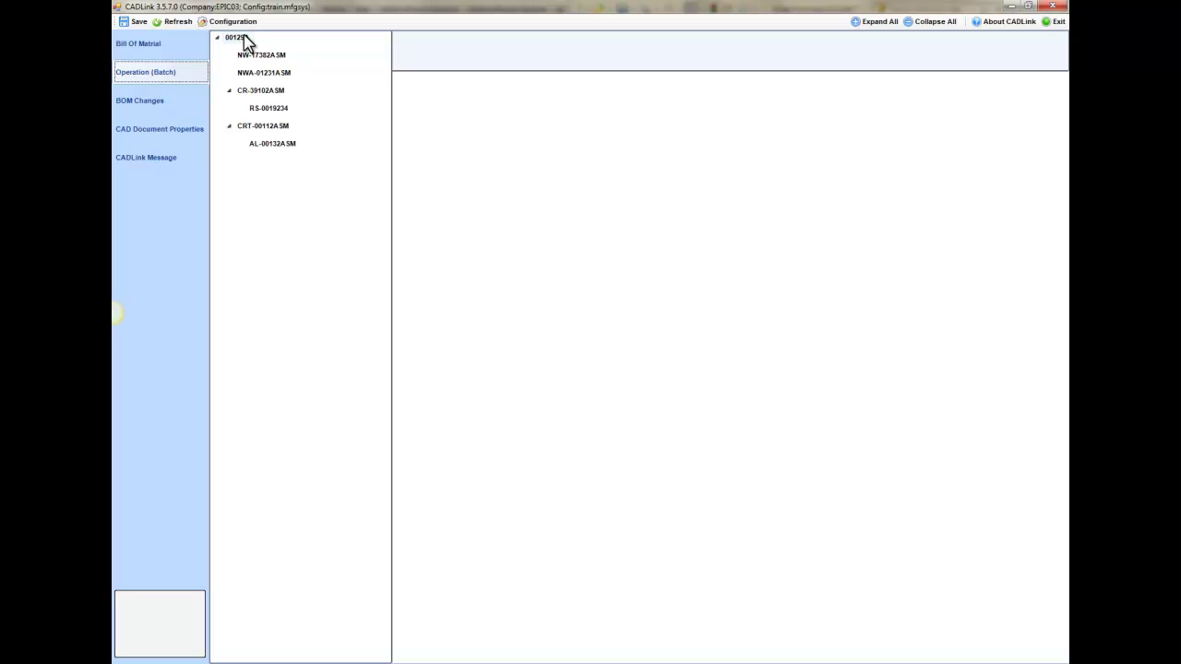
{"action": "left_click", "coordinate": [268, 55]}
{"action": "left_click", "coordinate": [270, 73]}
{"action": "left_click", "coordinate": [277, 91]}
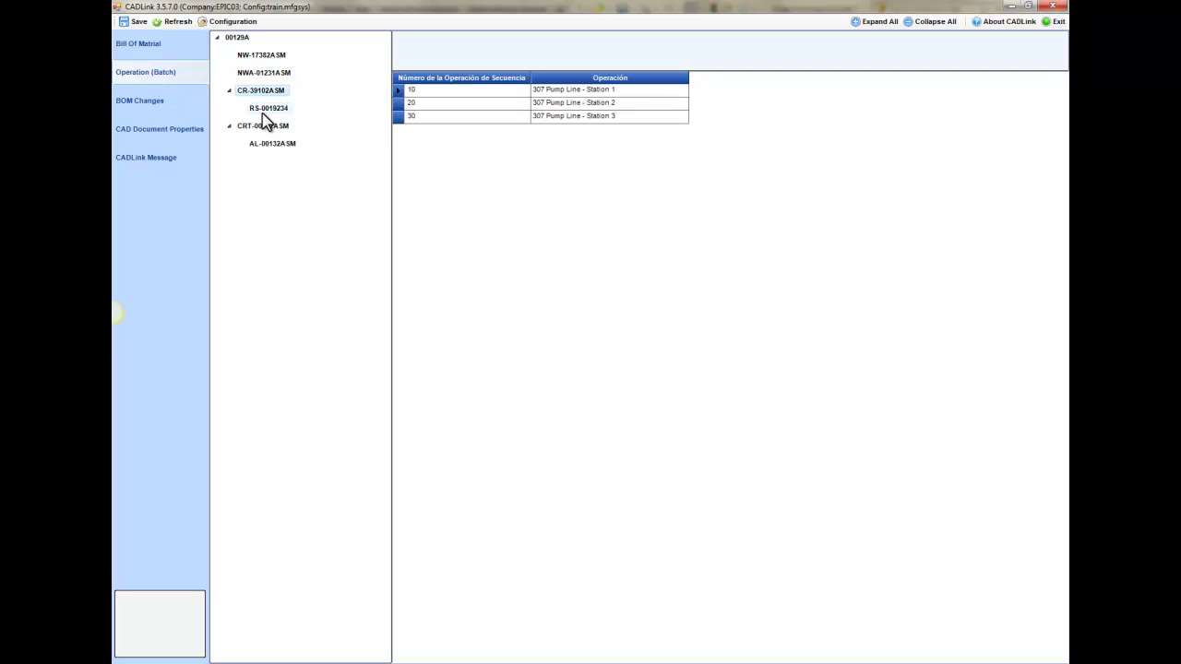
{"action": "left_click", "coordinate": [265, 114]}
{"action": "left_click", "coordinate": [263, 55]}
{"action": "left_click", "coordinate": [267, 91]}
{"action": "left_click", "coordinate": [273, 129]}
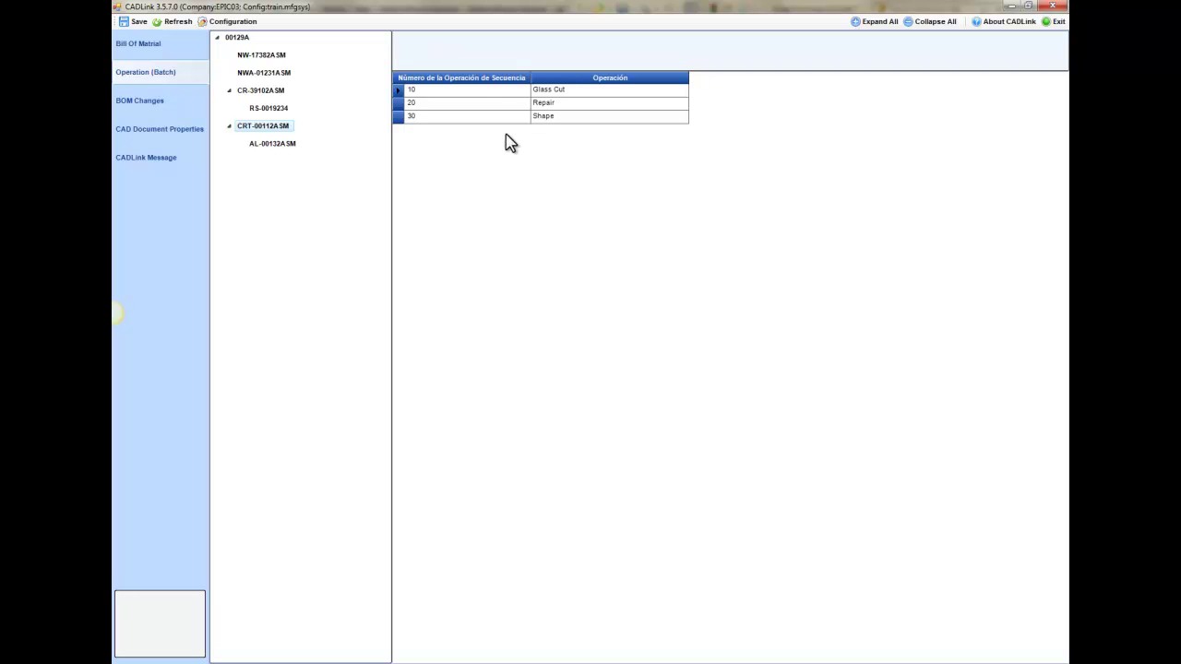
Step: Apply OPERATION TEMPLATE 001 to the top-level assembly 00129A and accept the changes
{"action": "left_click", "coordinate": [239, 38]}
{"action": "left_click", "coordinate": [509, 43]}
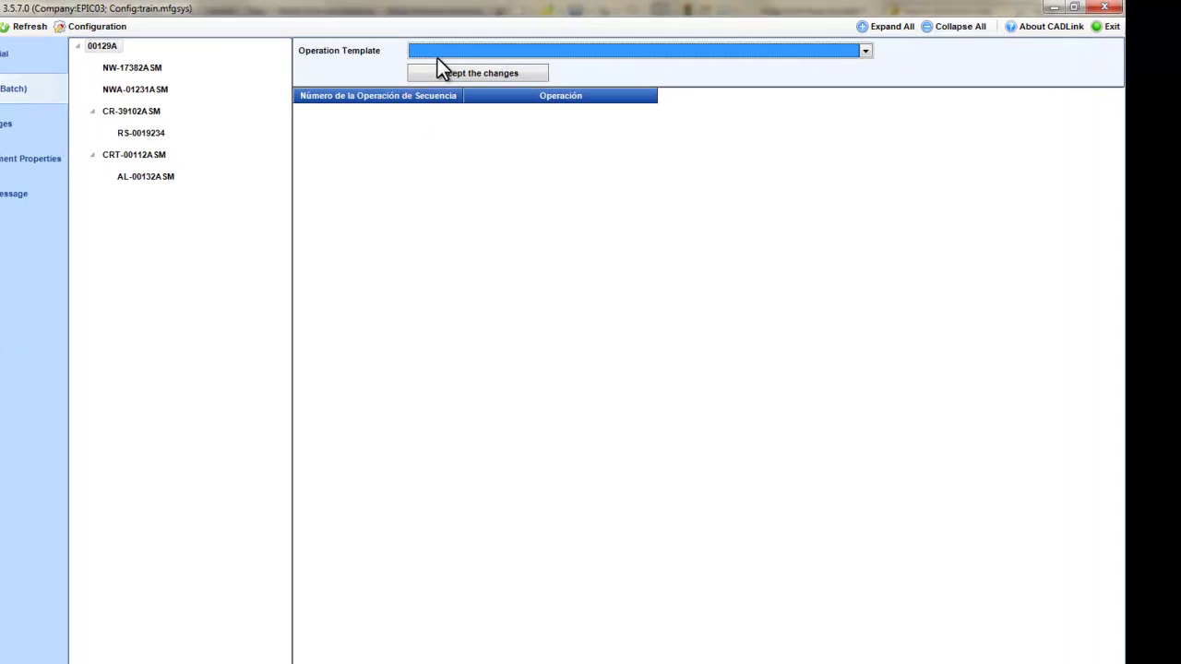
{"action": "left_click", "coordinate": [497, 61]}
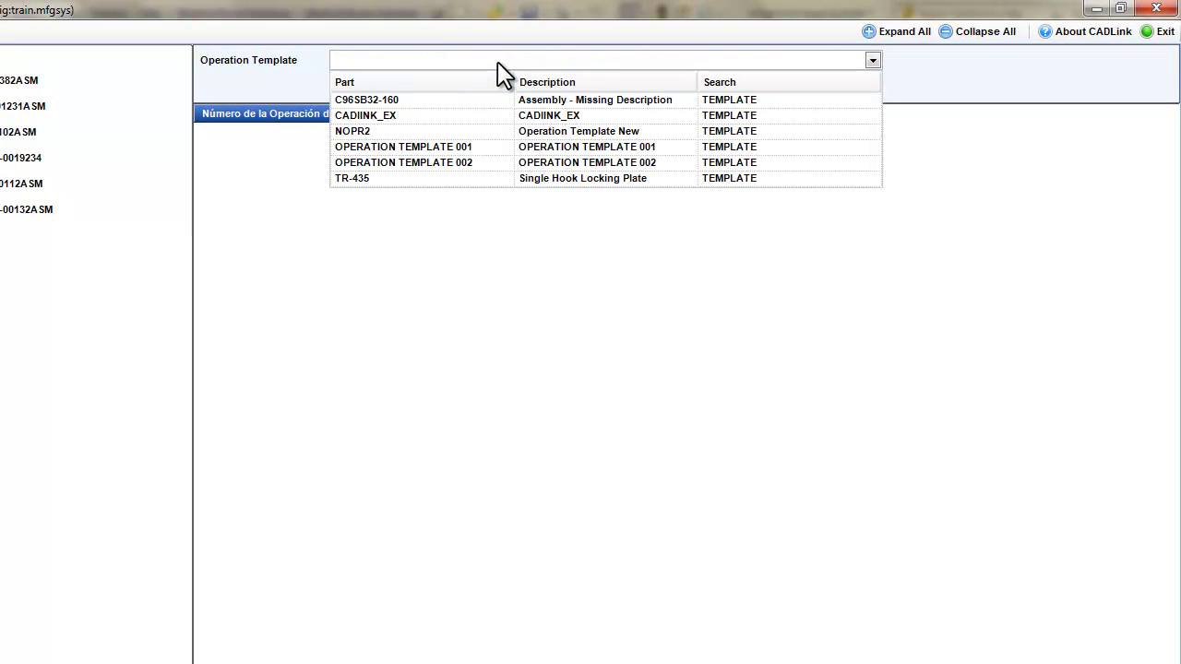
{"action": "left_click", "coordinate": [530, 151]}
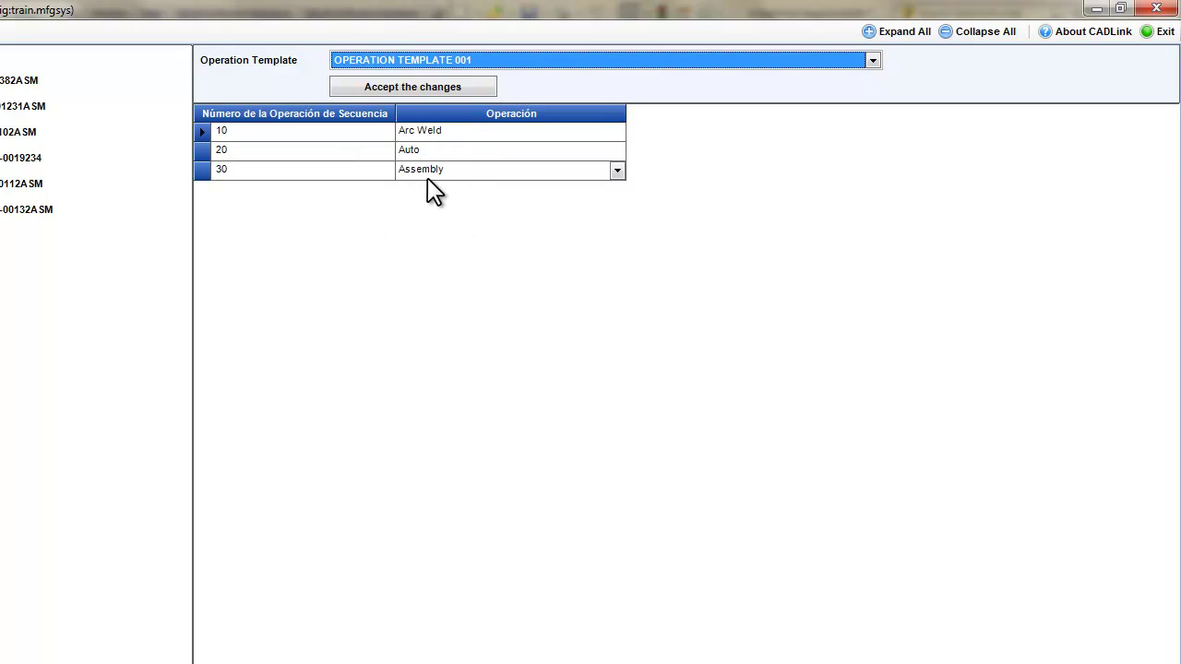
{"action": "left_click", "coordinate": [440, 84]}
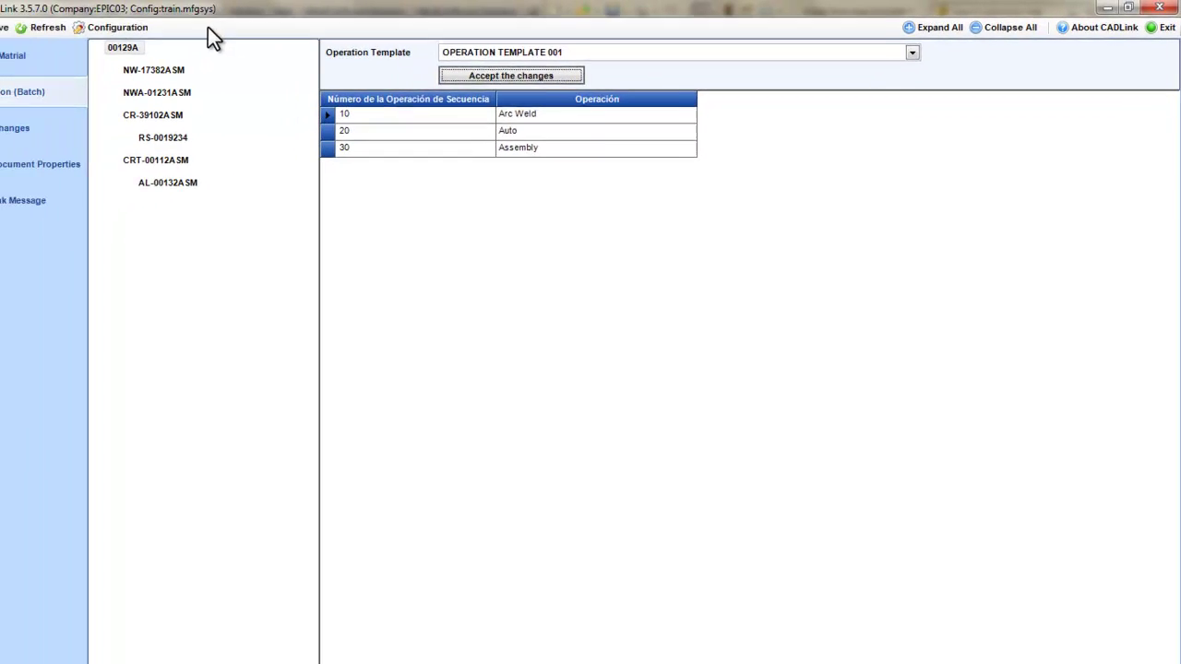
Step: Review the BOM changes, the CAD properties of RS-007535, NWA-01231ASM, PM-0001389, 18920 and NW-4-8975, and the CADLink messages
{"action": "left_click", "coordinate": [35, 130]}
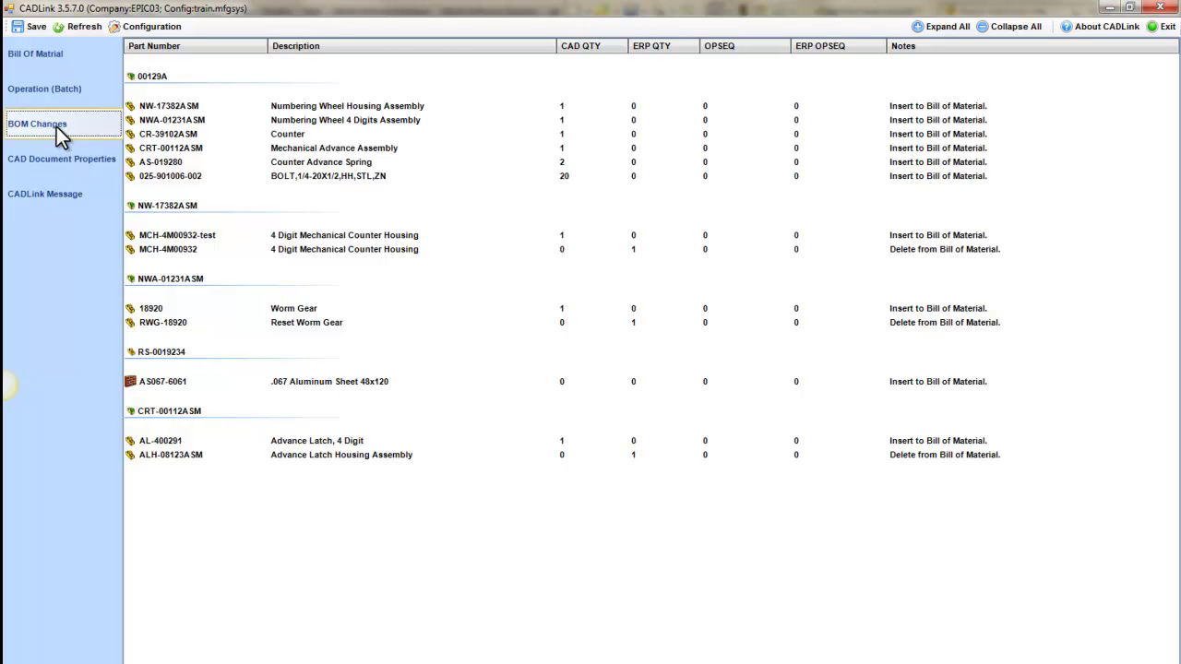
{"action": "left_click", "coordinate": [68, 166]}
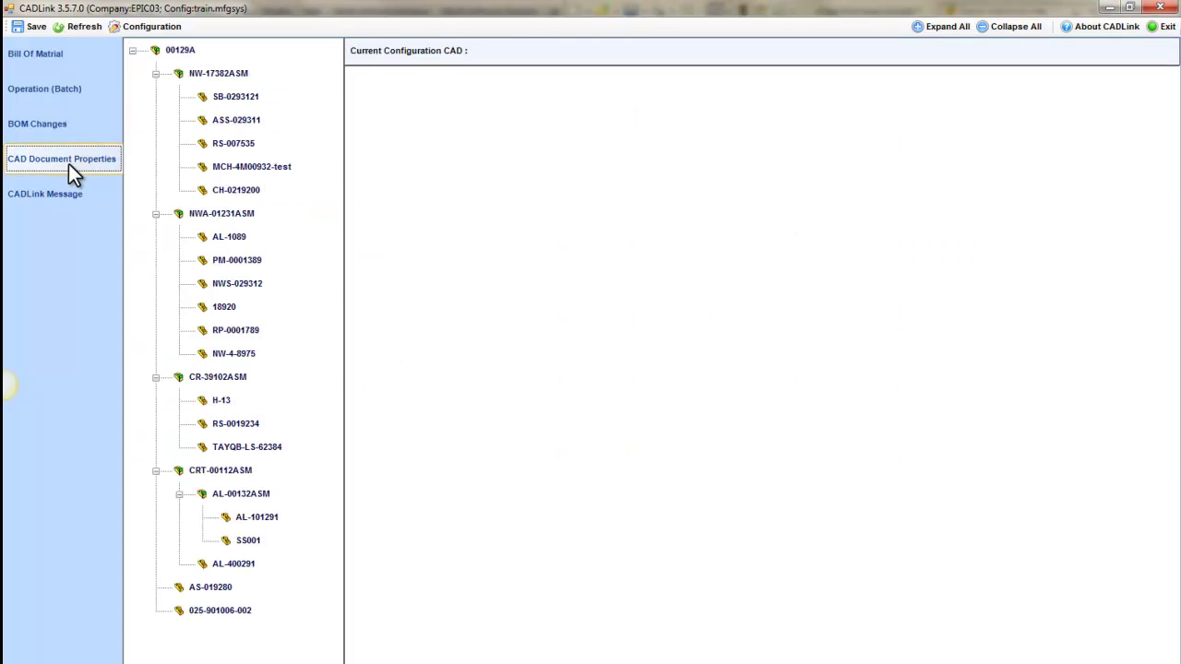
{"action": "left_click", "coordinate": [226, 143]}
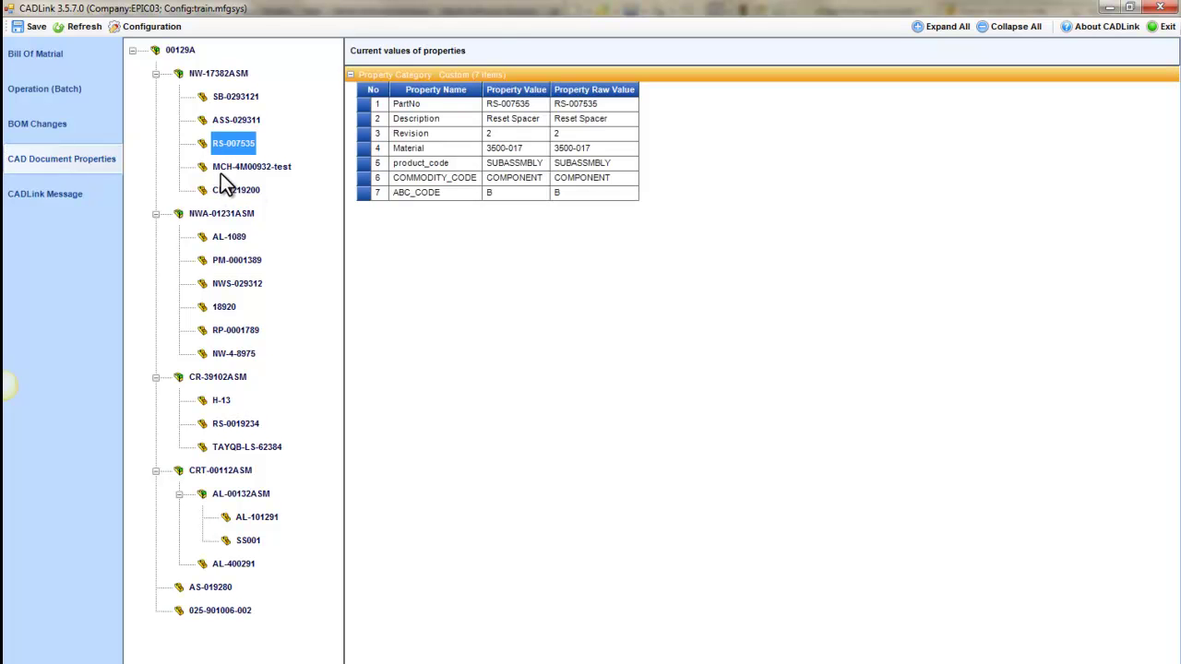
{"action": "left_click", "coordinate": [231, 214]}
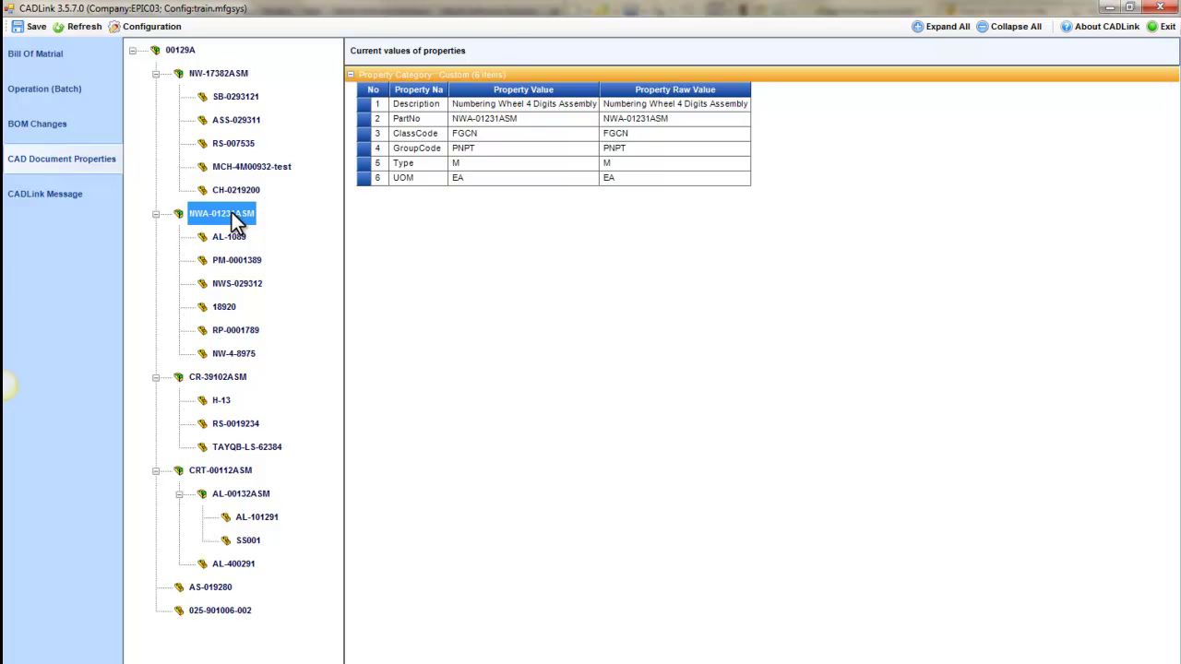
{"action": "left_click", "coordinate": [242, 268]}
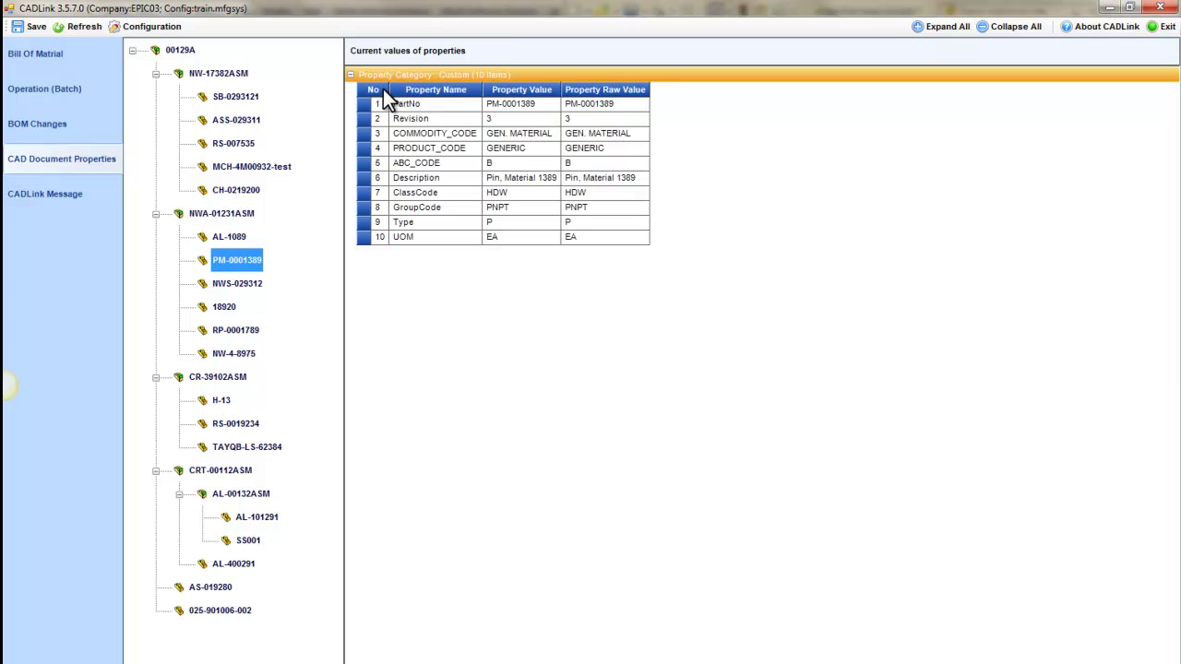
{"action": "left_click", "coordinate": [230, 308]}
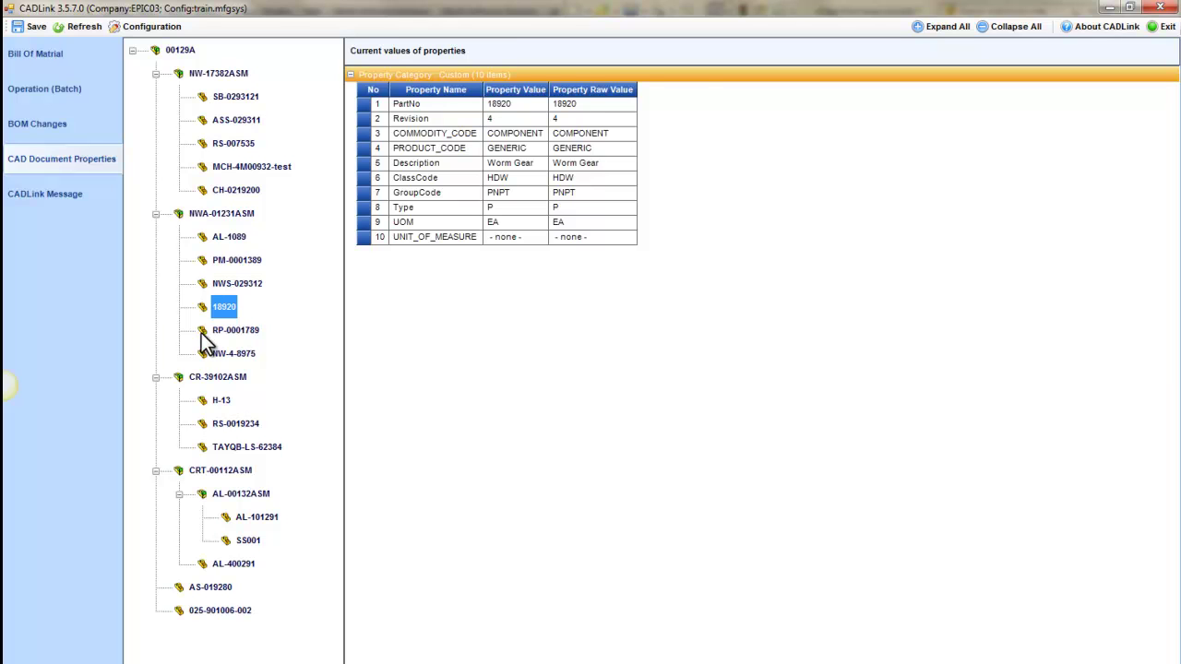
{"action": "left_click", "coordinate": [243, 356]}
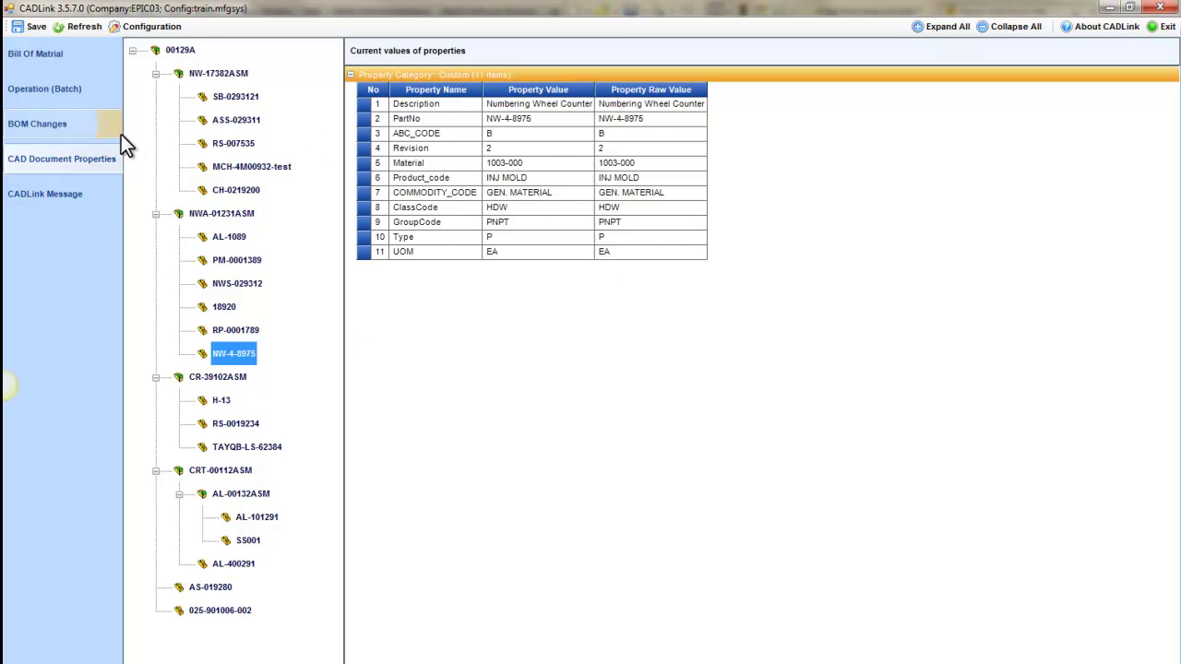
{"action": "left_click", "coordinate": [73, 204]}
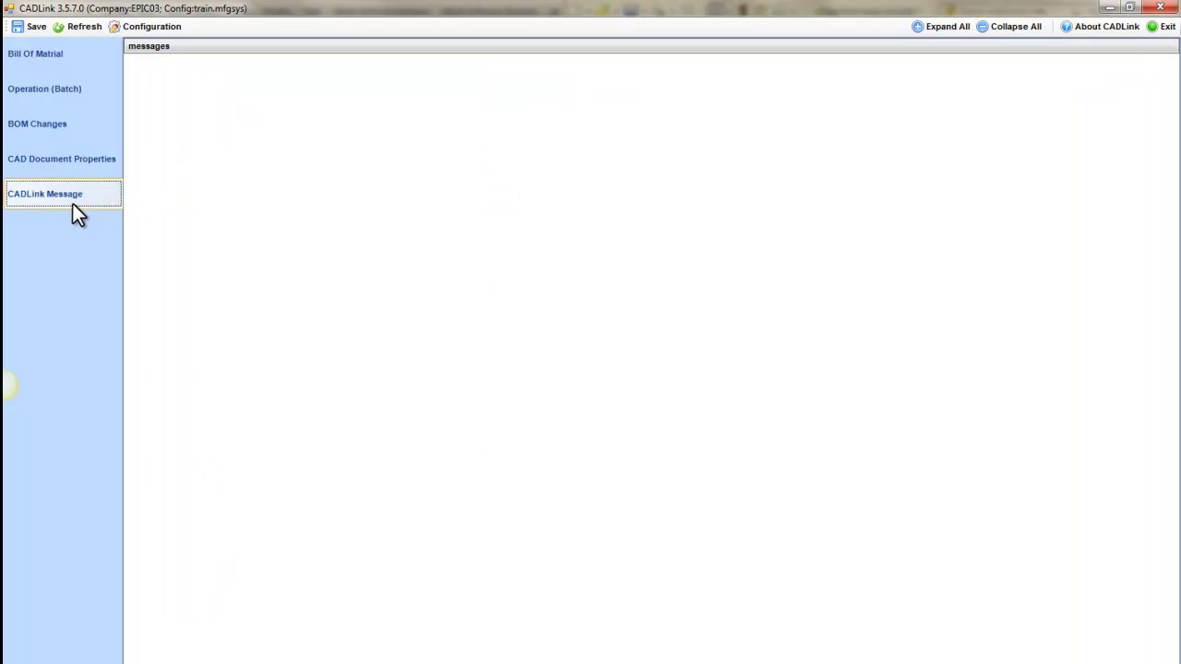